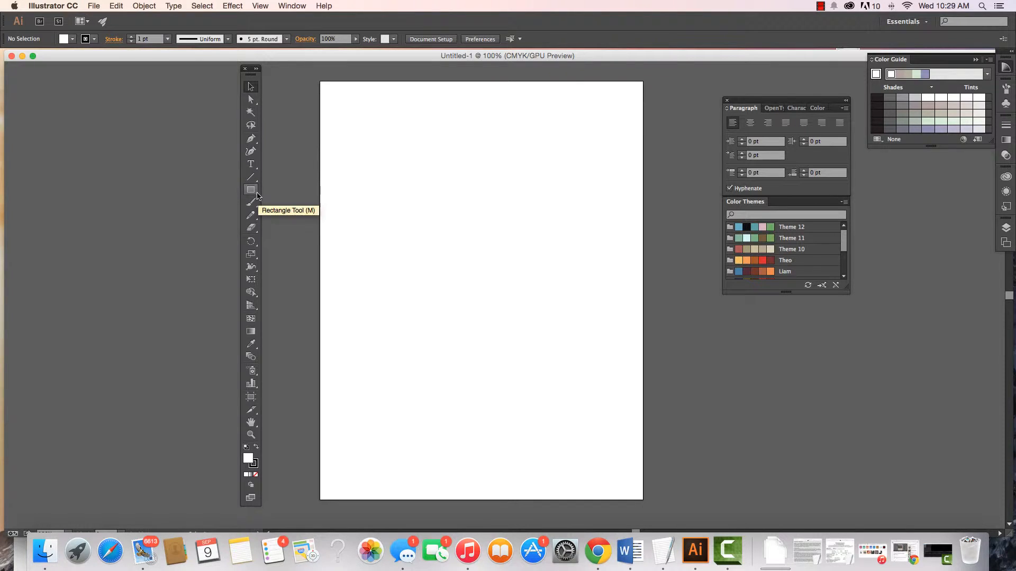
# - Detach the shape tools as a floating palette, display the Swatches panel beside the artboard and look through its swatch libraries
pyautogui.moveTo(258, 196); pyautogui.dragTo(161, 151)
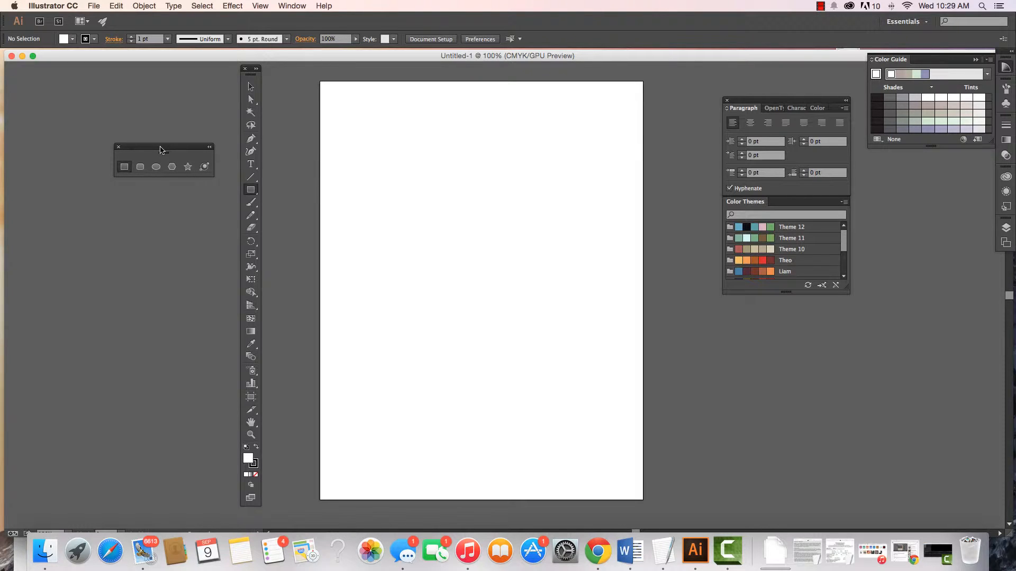
pyautogui.click(289, 6)
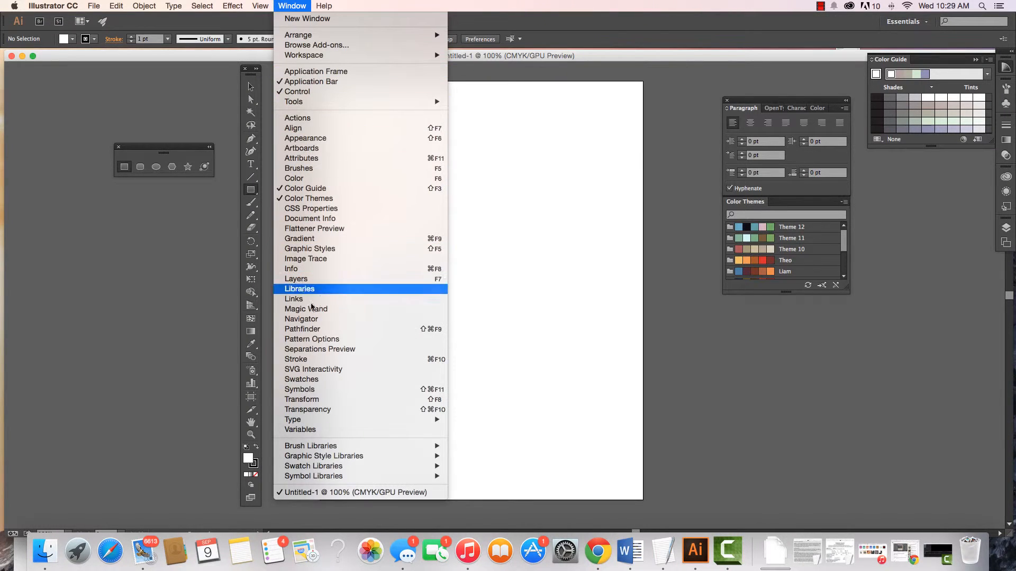
pyautogui.click(302, 379)
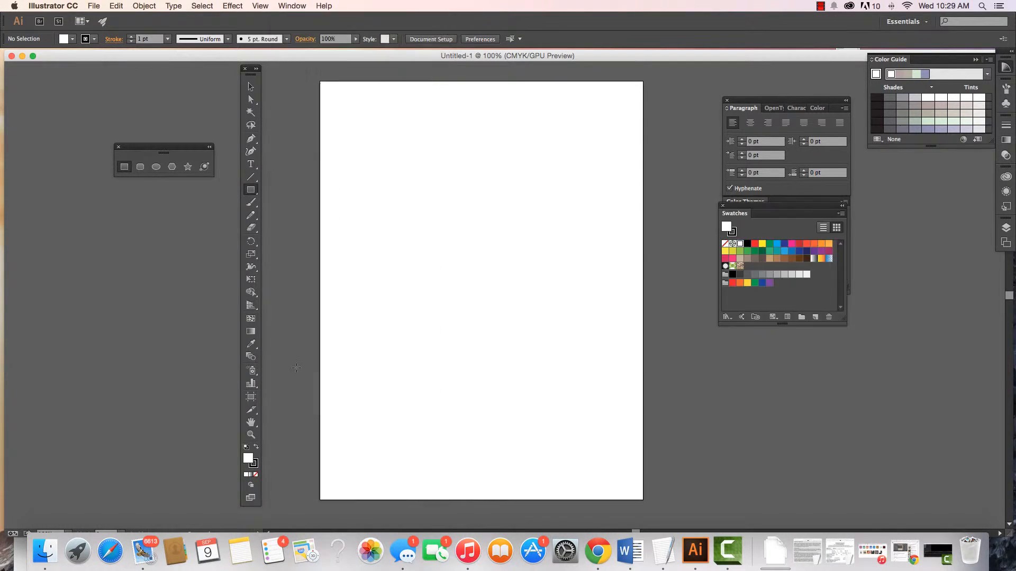
pyautogui.moveTo(724, 218); pyautogui.dragTo(701, 257)
pyautogui.click(704, 356)
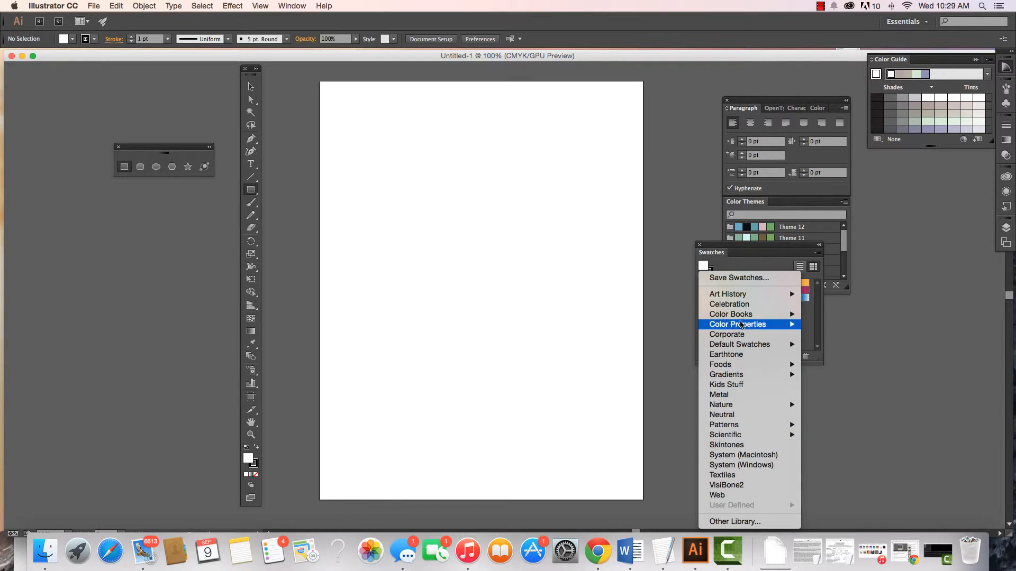
pyautogui.click(449, 278)
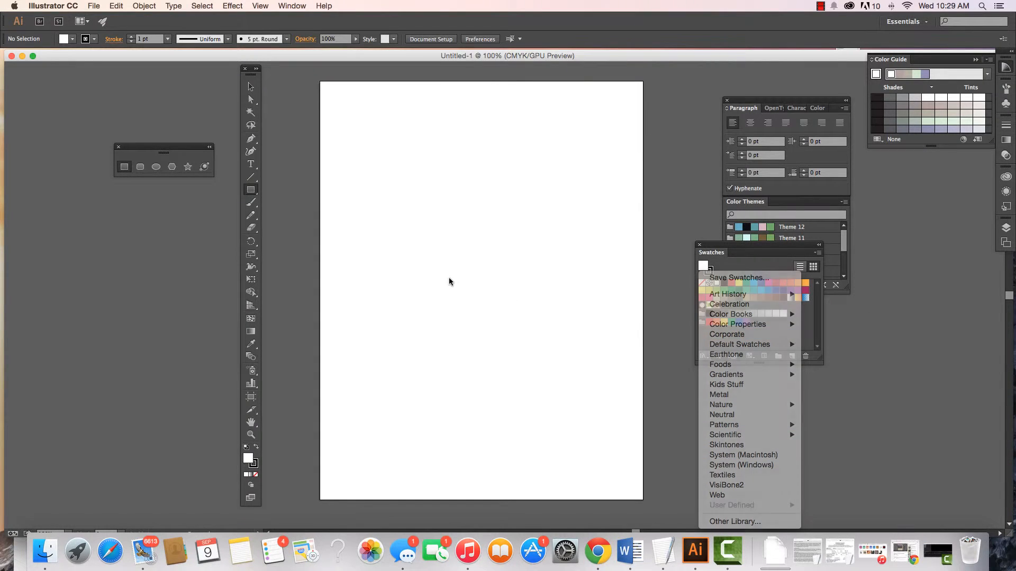
# - Draw an 8.5 by 11 in rectangle covering the whole artboard and fill it with light blue 7BC7E2
pyautogui.click(124, 167)
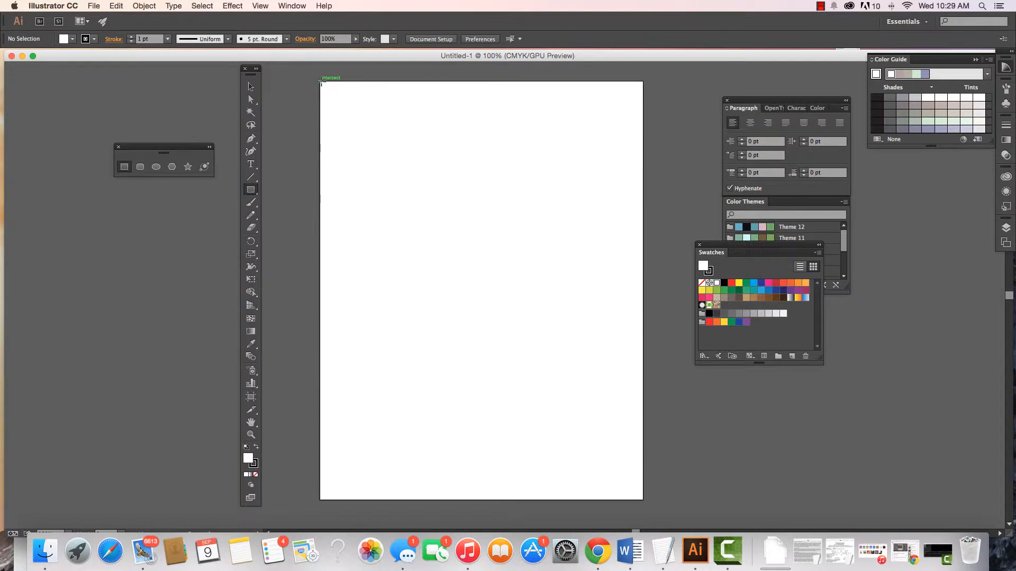
pyautogui.moveTo(321, 82); pyautogui.dragTo(642, 499)
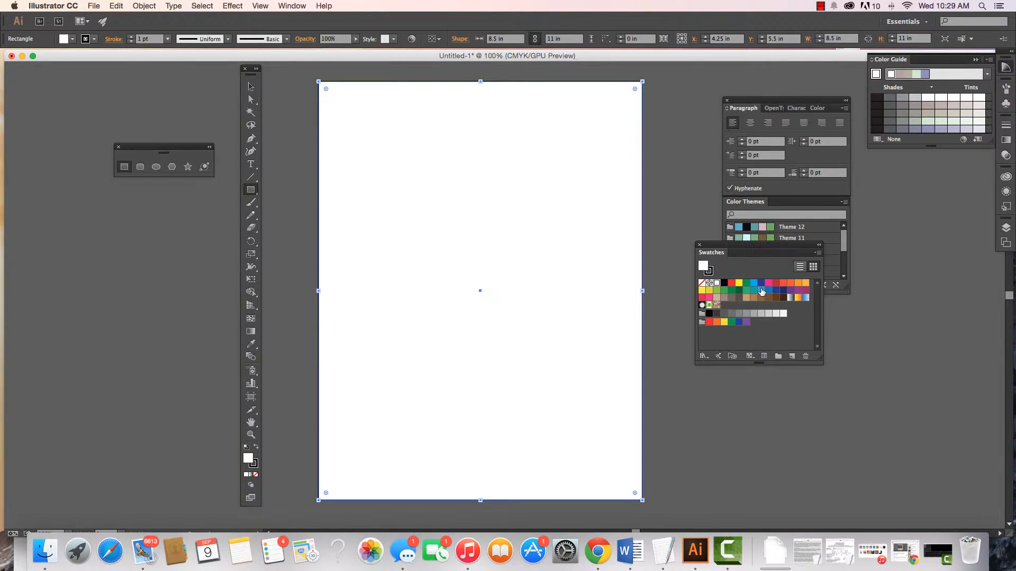
pyautogui.click(761, 291)
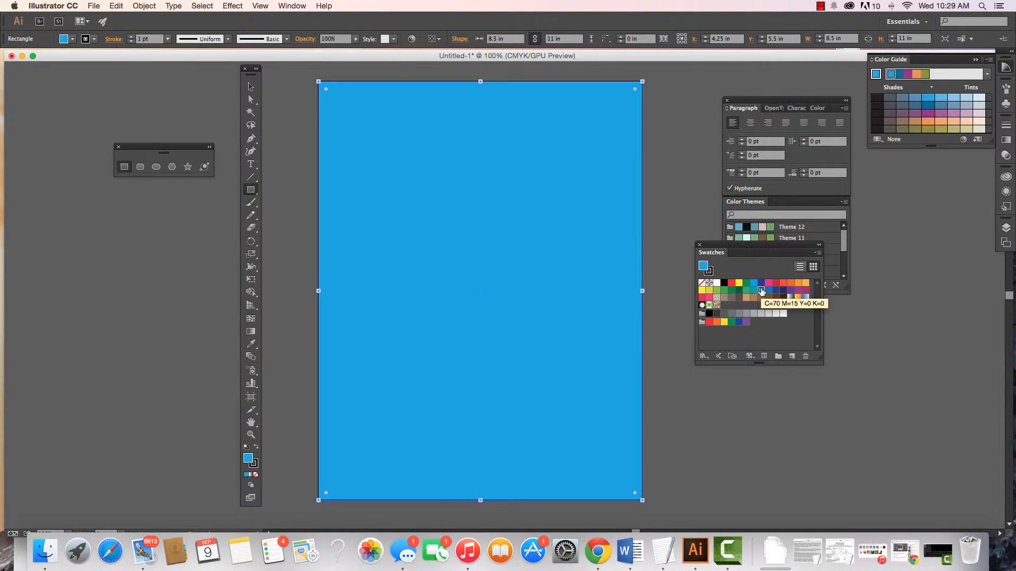
pyautogui.doubleClick(248, 458)
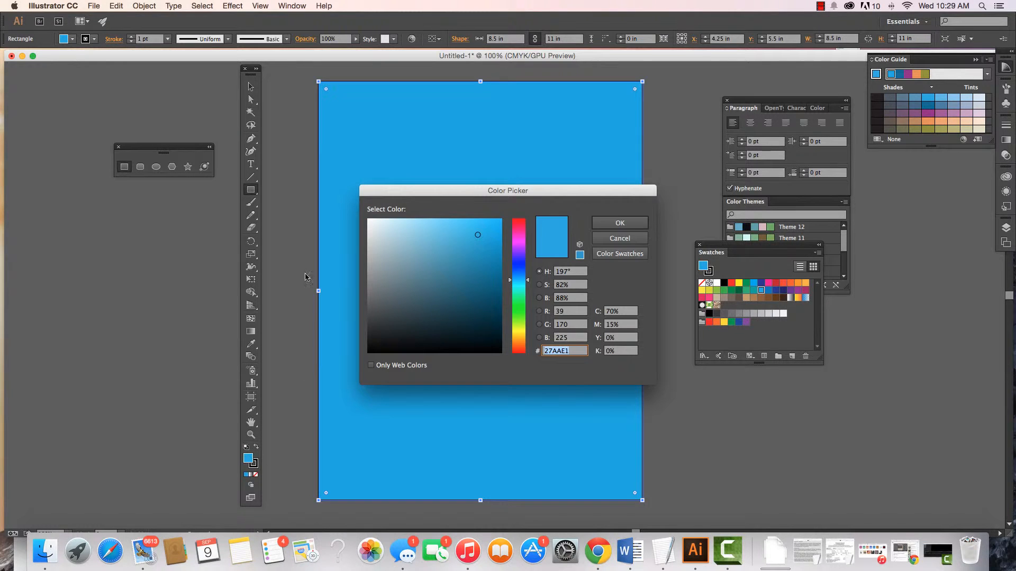
pyautogui.click(434, 234)
pyautogui.click(620, 222)
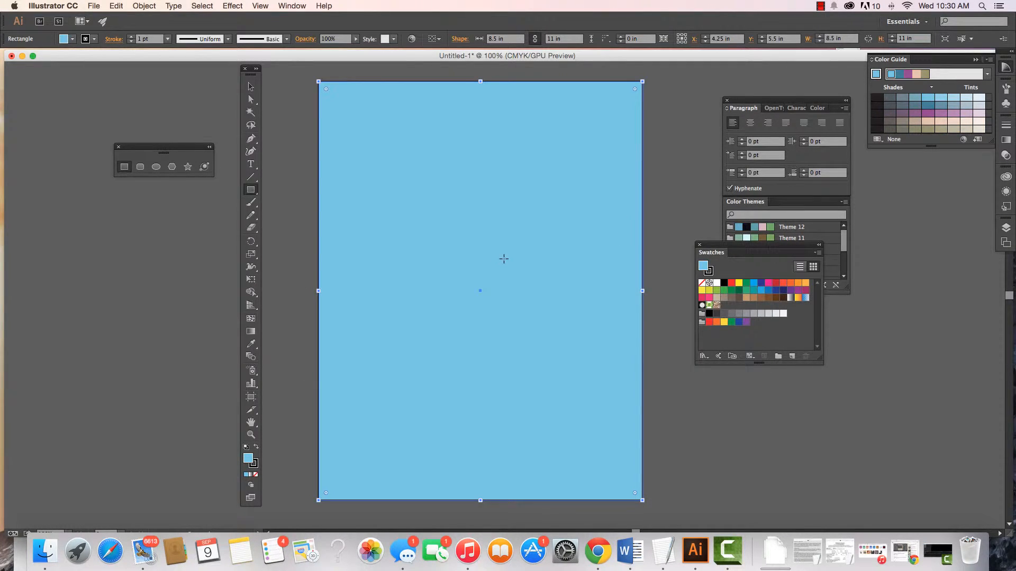
# - Set the background rectangle's stroke to none and deselect it
pyautogui.click(254, 466)
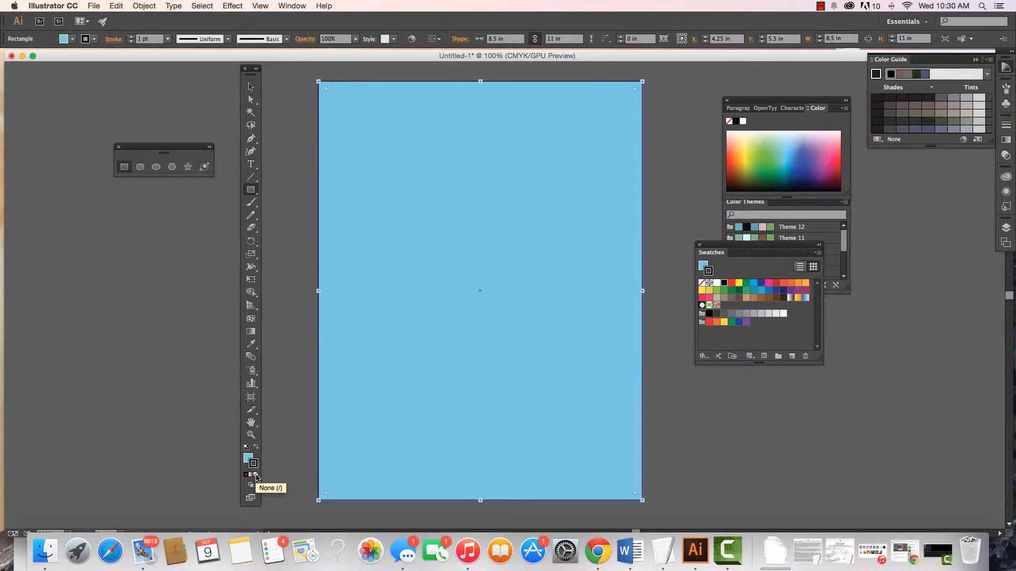
pyautogui.click(256, 475)
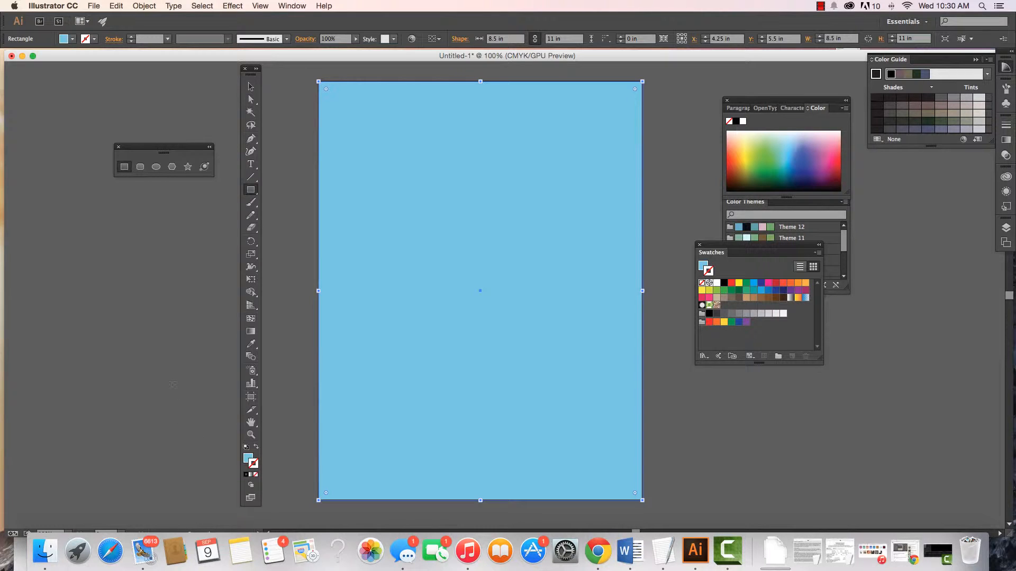
pyautogui.click(251, 86)
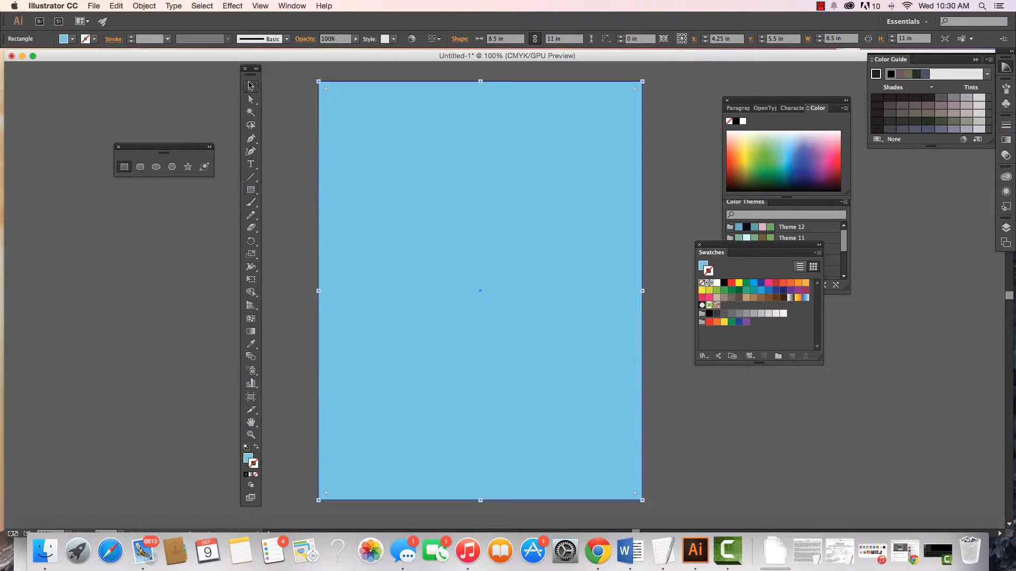
pyautogui.click(144, 280)
# - Choose the Ellipse tool and set the fill colour to a very pale, almost white blue
pyautogui.click(157, 168)
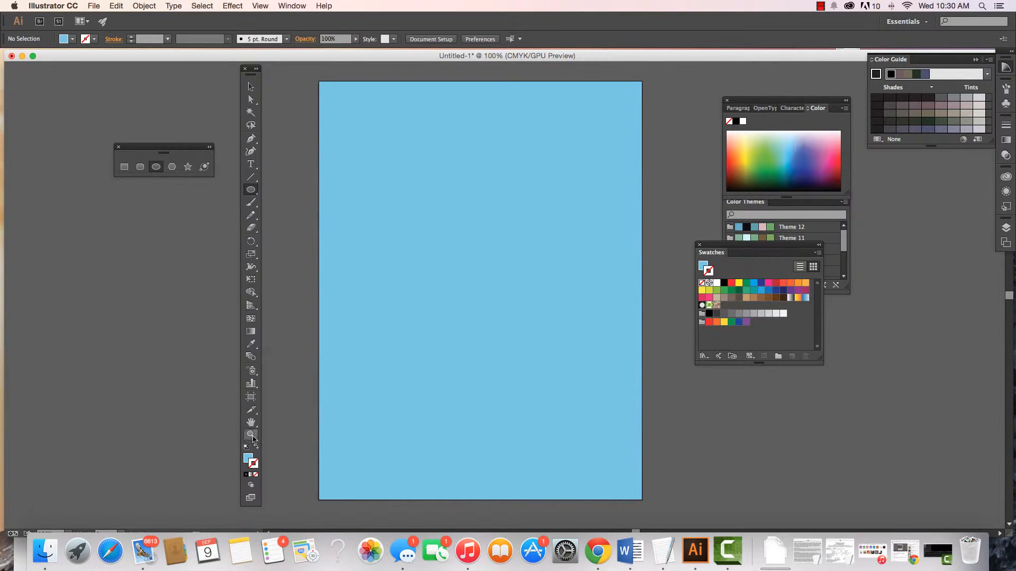
pyautogui.doubleClick(248, 458)
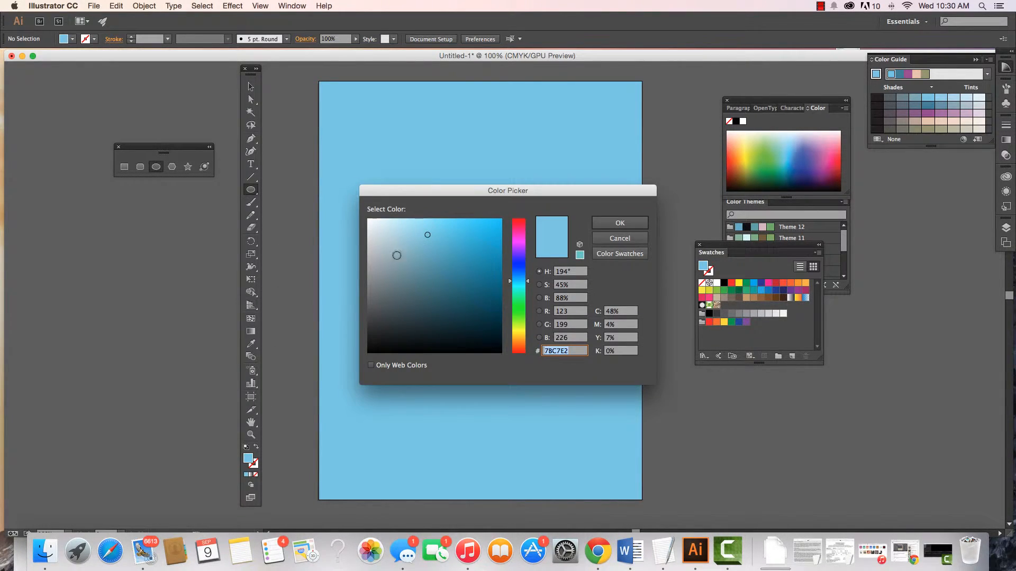
pyautogui.click(402, 244)
pyautogui.click(381, 229)
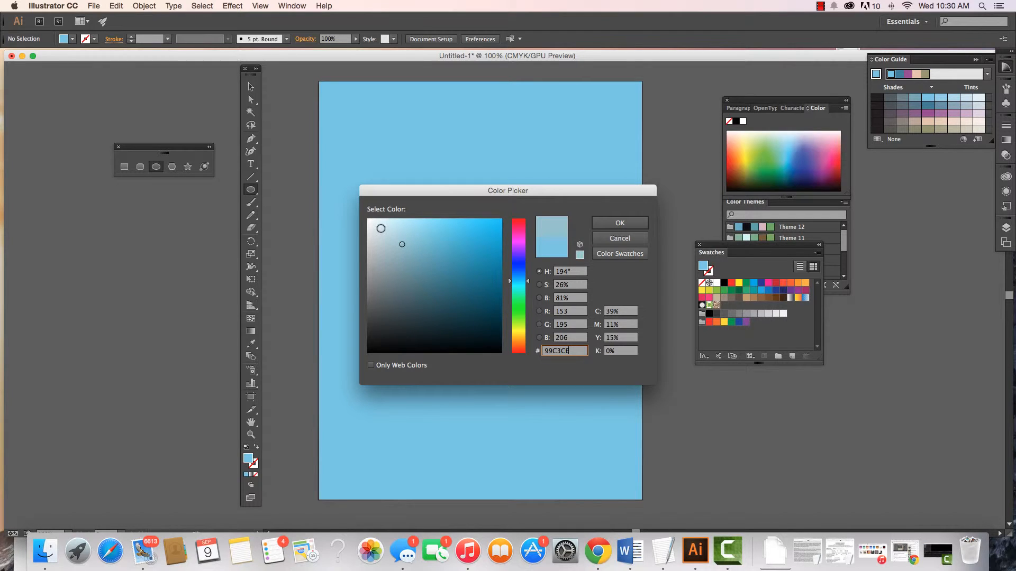
pyautogui.click(628, 223)
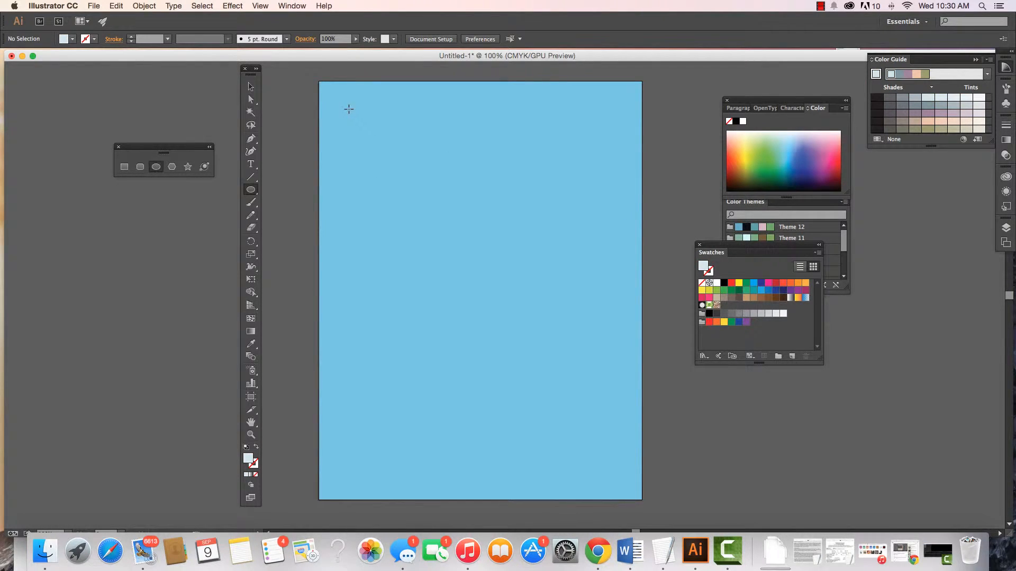
# - Draw two circles about 1.69 and 1.78 in wide at the artboard's upper left, and place a third, 1.7778 in wide, beside them
pyautogui.moveTo(346, 108); pyautogui.dragTo(411, 167)
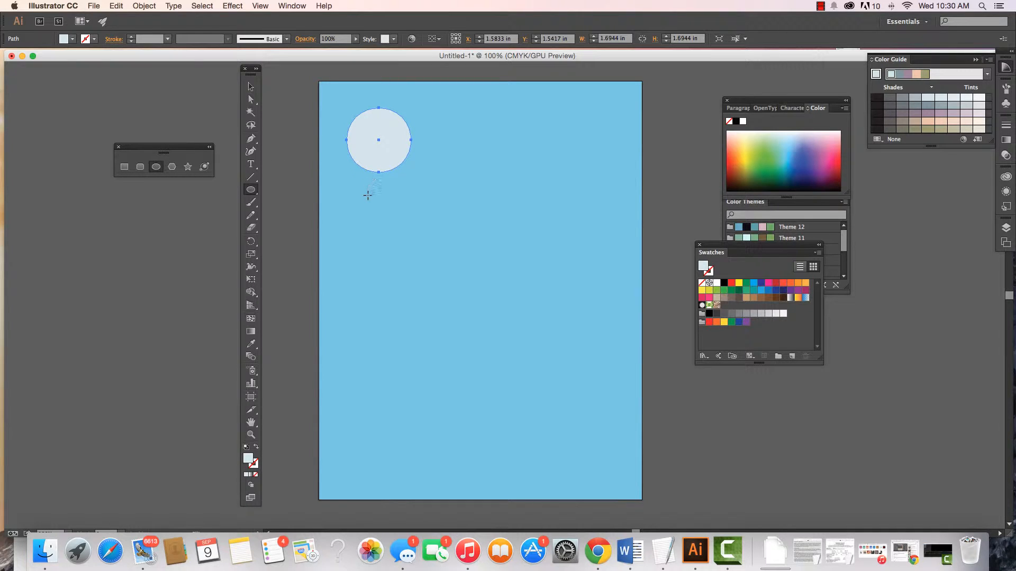
pyautogui.moveTo(364, 196); pyautogui.dragTo(431, 244)
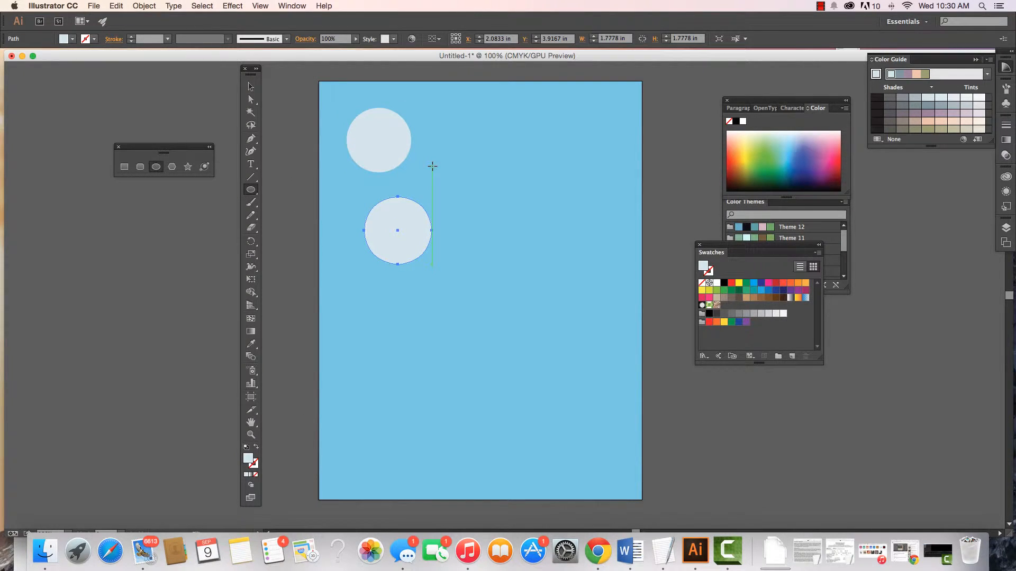
pyautogui.click(478, 181)
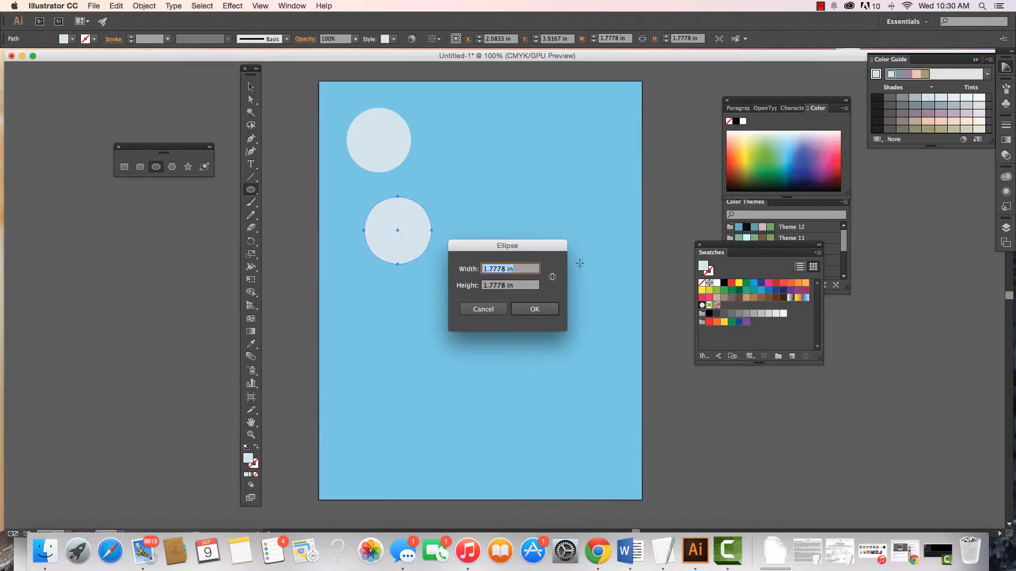
pyautogui.click(533, 310)
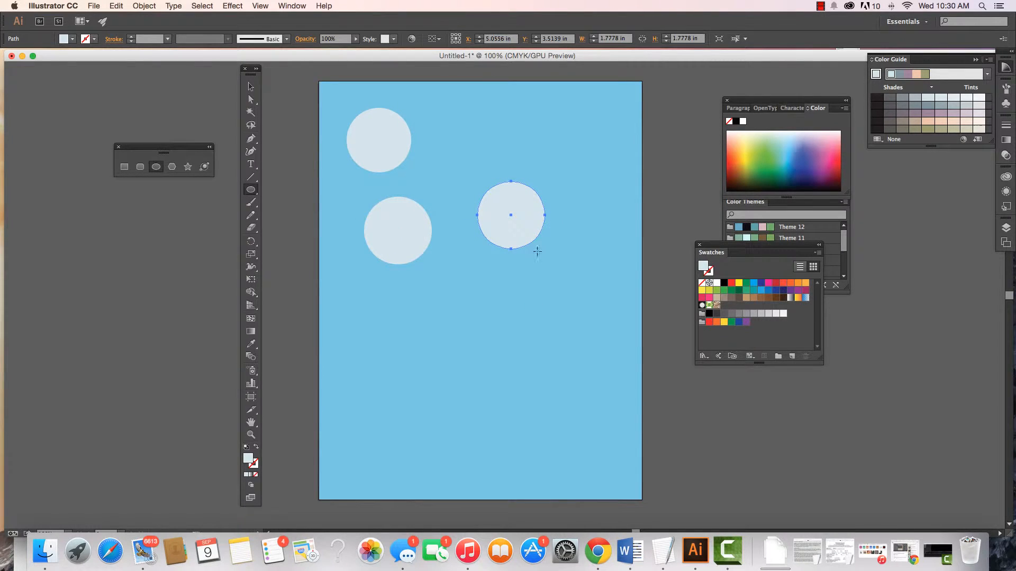
# - Create a rounded rectangle 8.5 in wide and 11 in high with a 0.1667 in corner radius
pyautogui.click(251, 190)
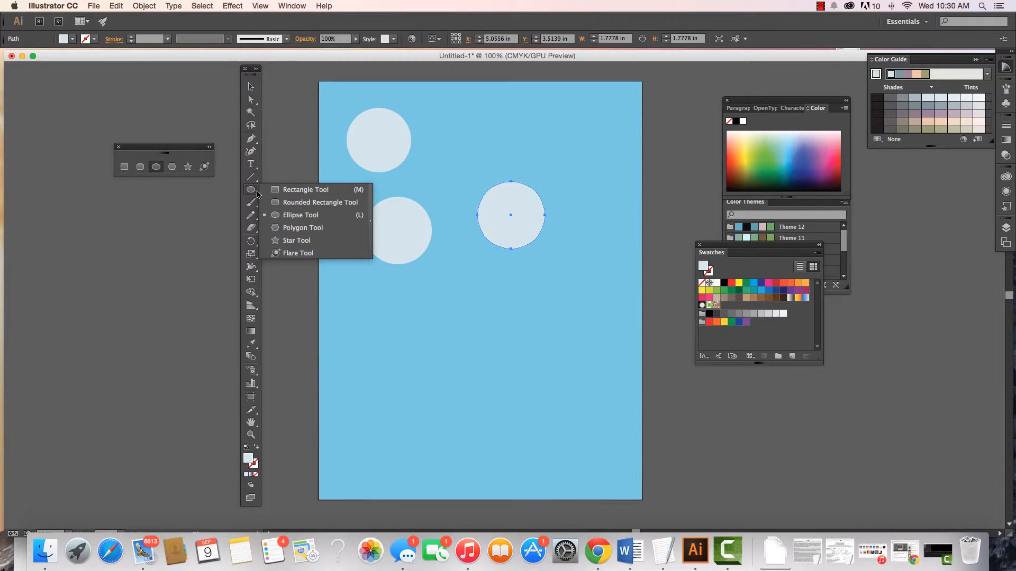
pyautogui.click(292, 203)
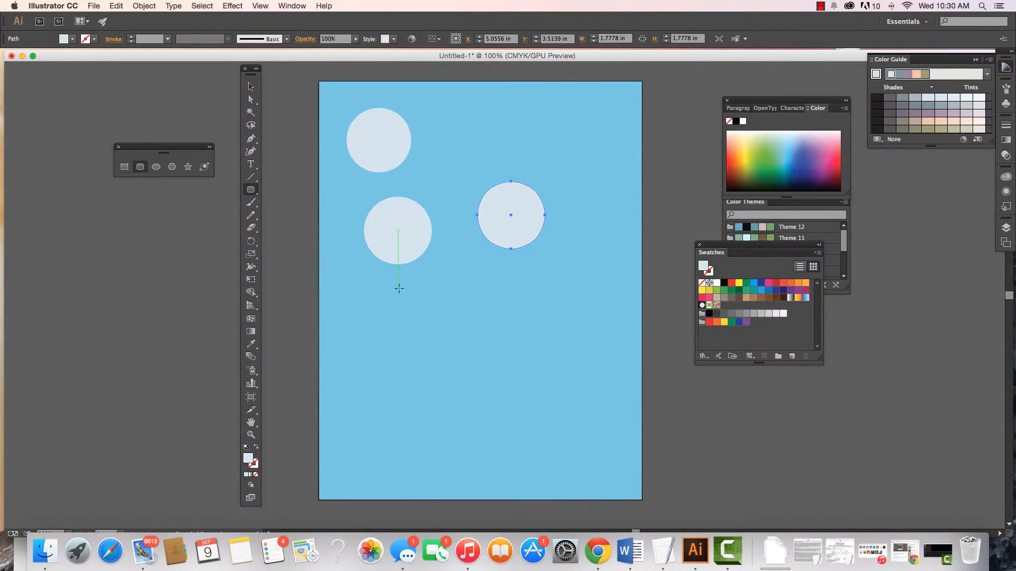
pyautogui.click(437, 332)
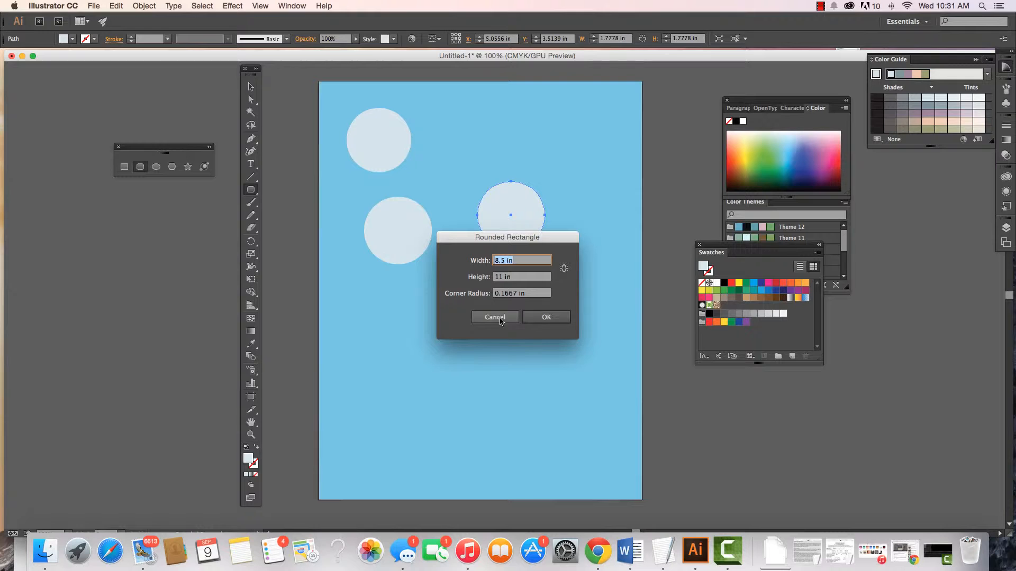
pyautogui.click(552, 317)
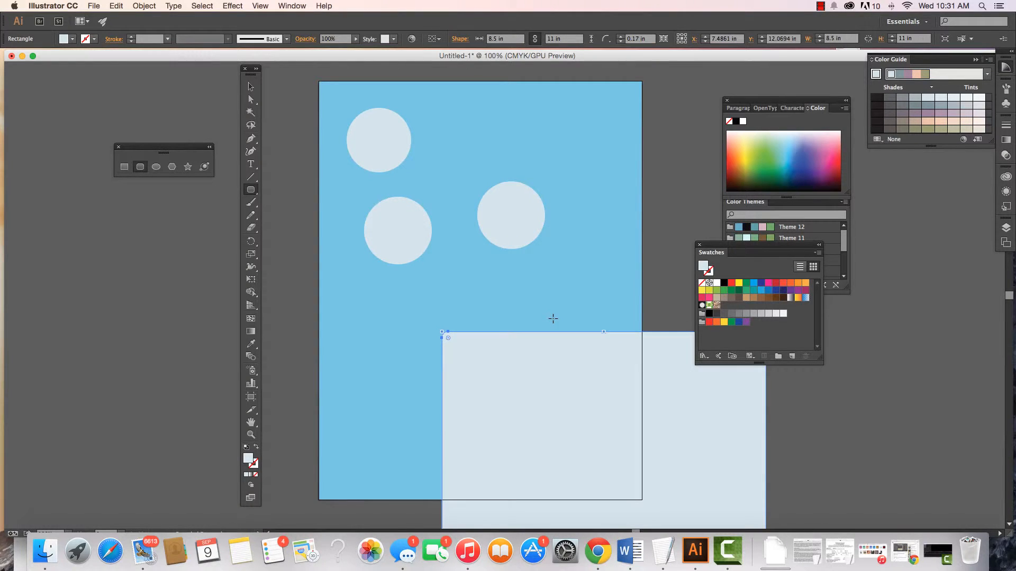
# - Scale the rounded rectangle down to about 1.93 by 2.49 in and place it in the artboard's upper-right corner
pyautogui.click(251, 86)
pyautogui.moveTo(489, 364); pyautogui.dragTo(355, 128)
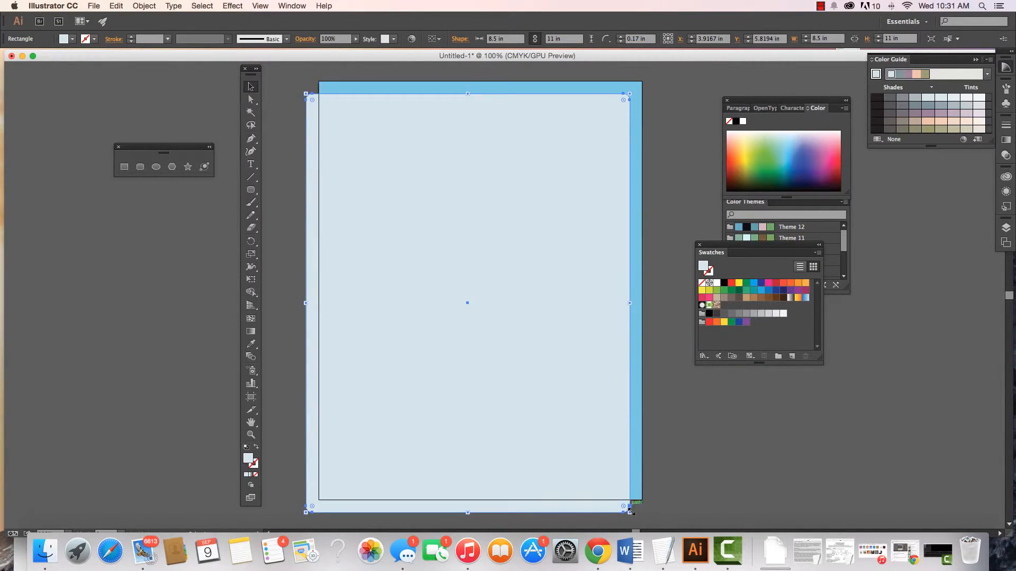
pyautogui.moveTo(629, 513); pyautogui.dragTo(467, 278)
pyautogui.moveTo(332, 179); pyautogui.dragTo(504, 387)
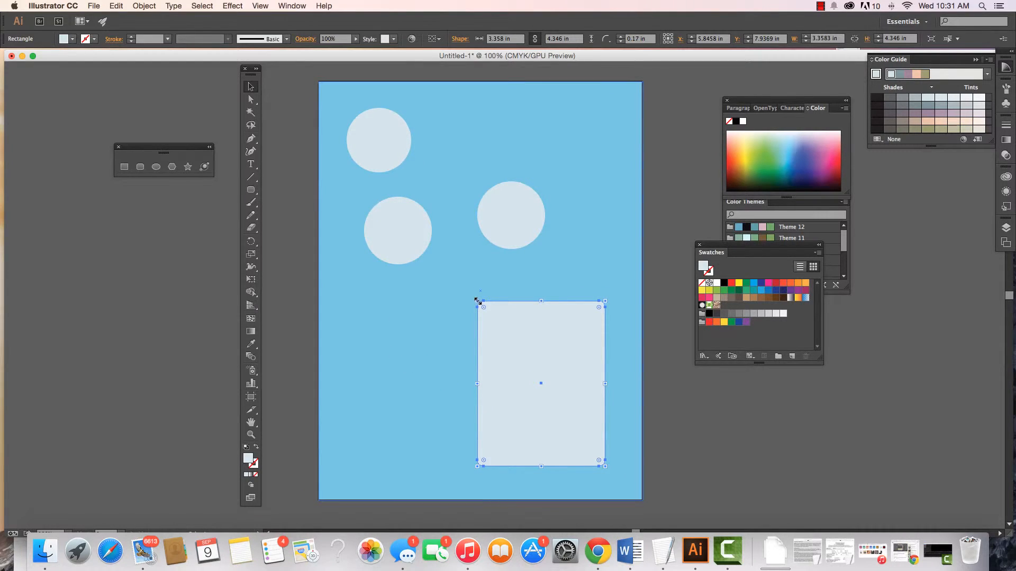
pyautogui.moveTo(477, 302); pyautogui.dragTo(582, 101)
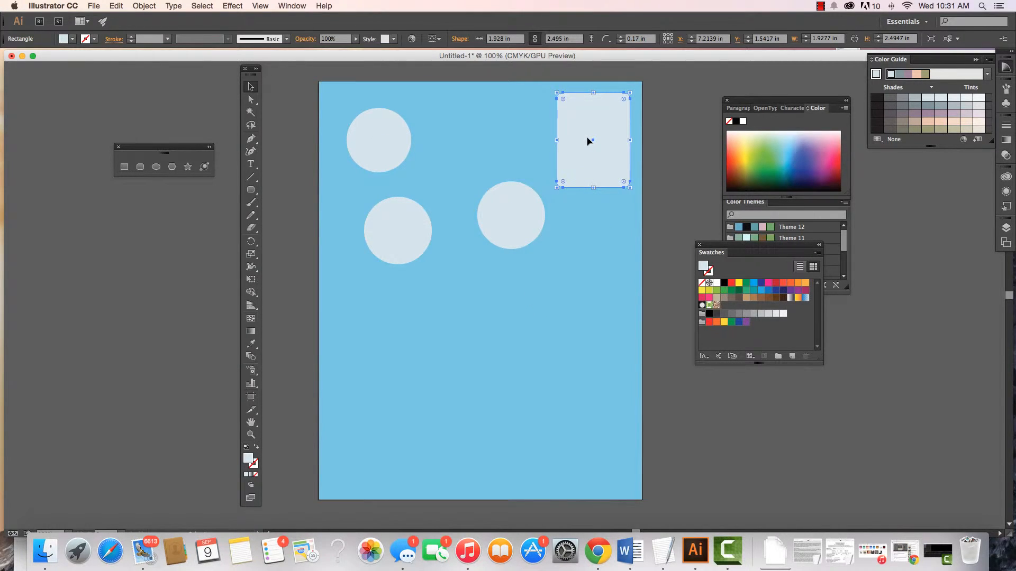
pyautogui.click(256, 191)
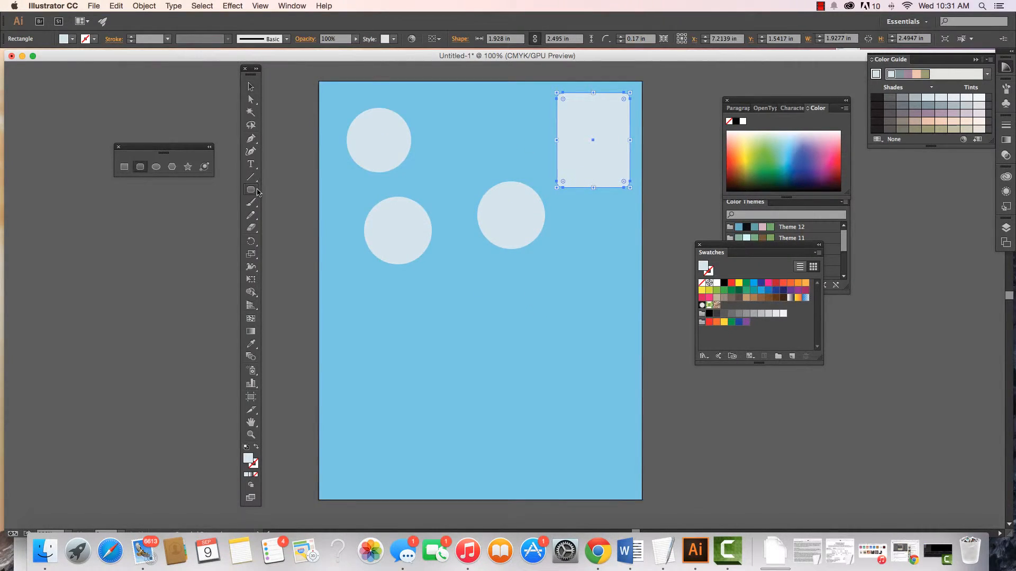
pyautogui.moveTo(258, 192); pyautogui.dragTo(273, 202)
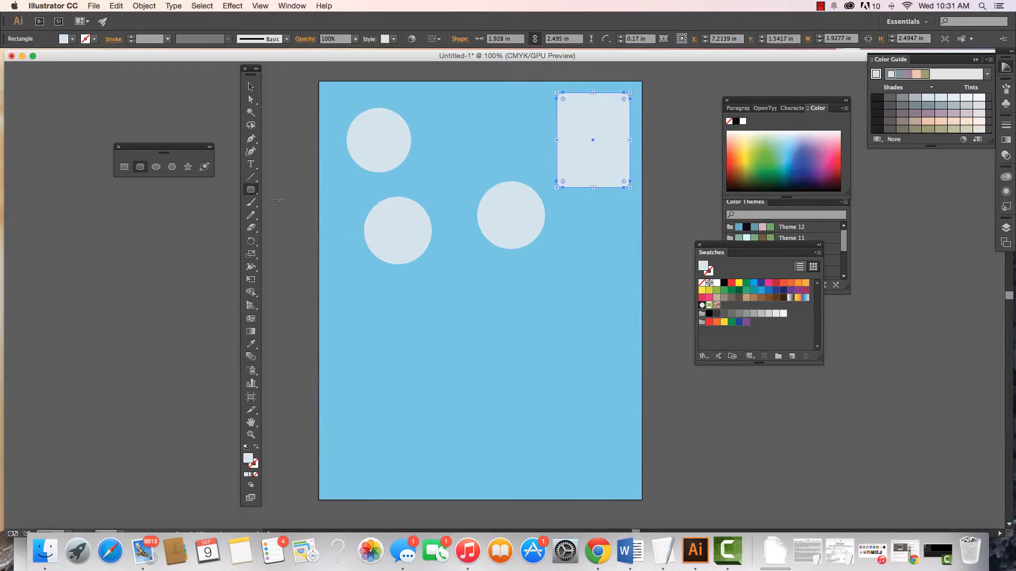
pyautogui.click(448, 306)
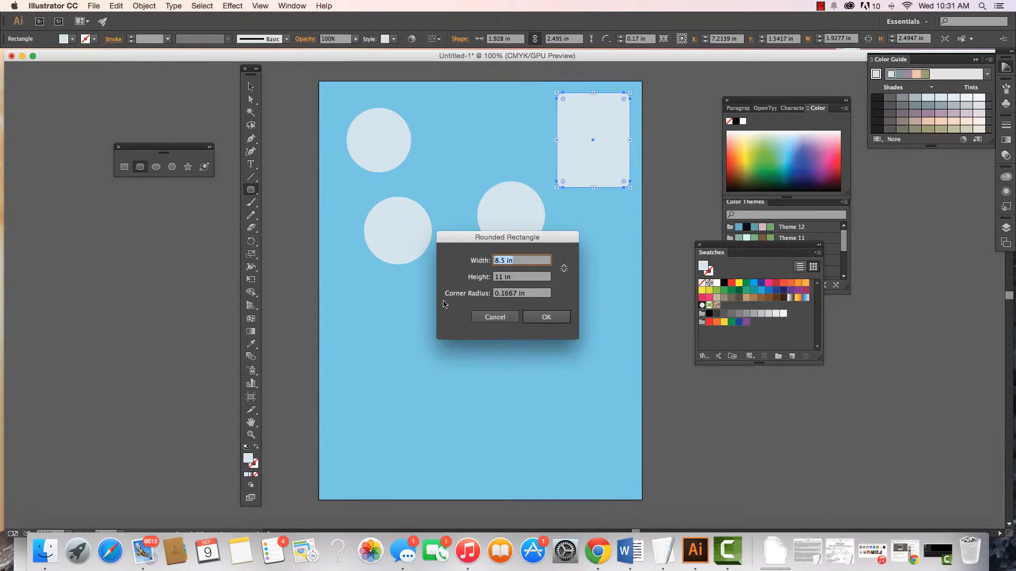
pyautogui.click(496, 318)
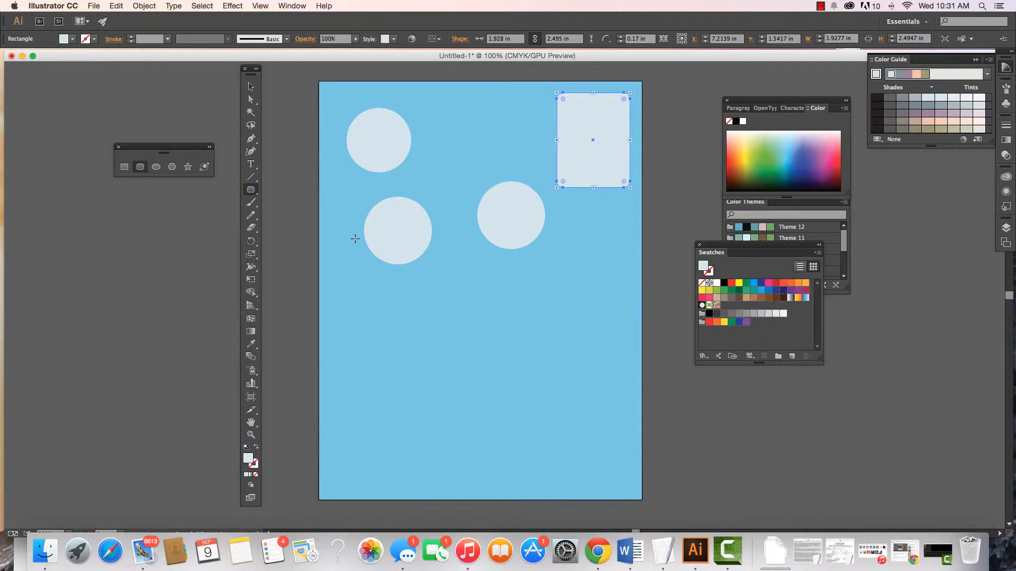
# - Draw a three-sided polygon about 1.05 by 1.19 in below the two left circles
pyautogui.moveTo(251, 190); pyautogui.dragTo(286, 228)
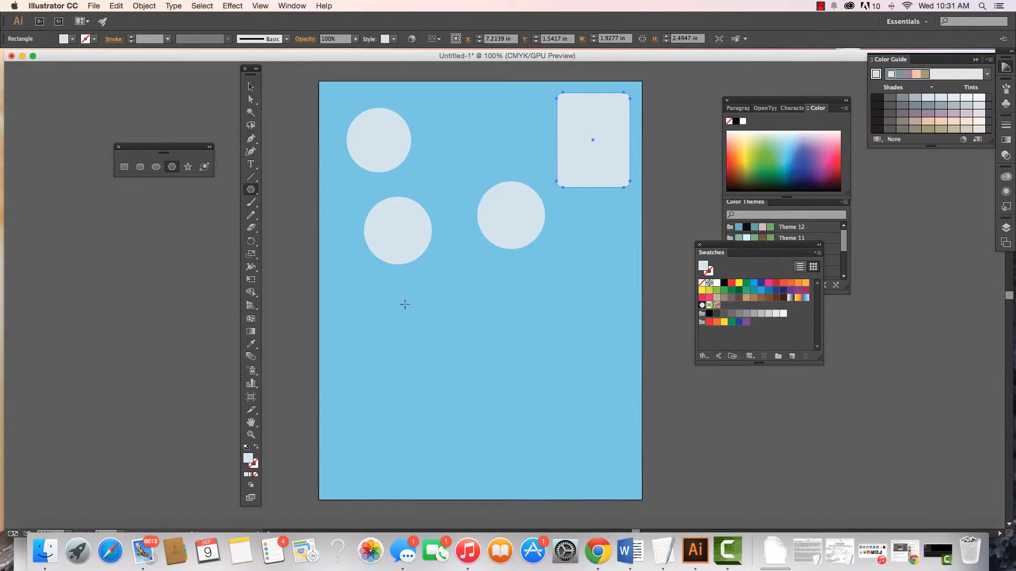
pyautogui.moveTo(404, 304); pyautogui.dragTo(419, 327)
pyautogui.press('Down')
pyautogui.press('Down')
pyautogui.press('Down')
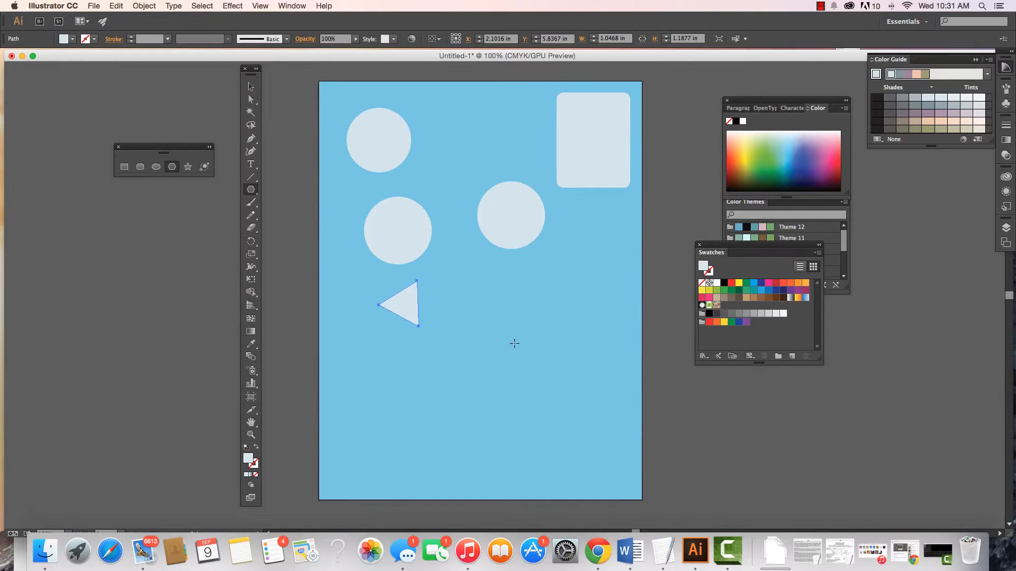
# - Draw an eight-sided polygon about 1.83 in wide to the right of the triangle
pyautogui.moveTo(503, 326); pyautogui.dragTo(526, 354)
pyautogui.press('Up')
pyautogui.press('Up')
pyautogui.press('Up')
pyautogui.press('Up')
pyautogui.press('Up')
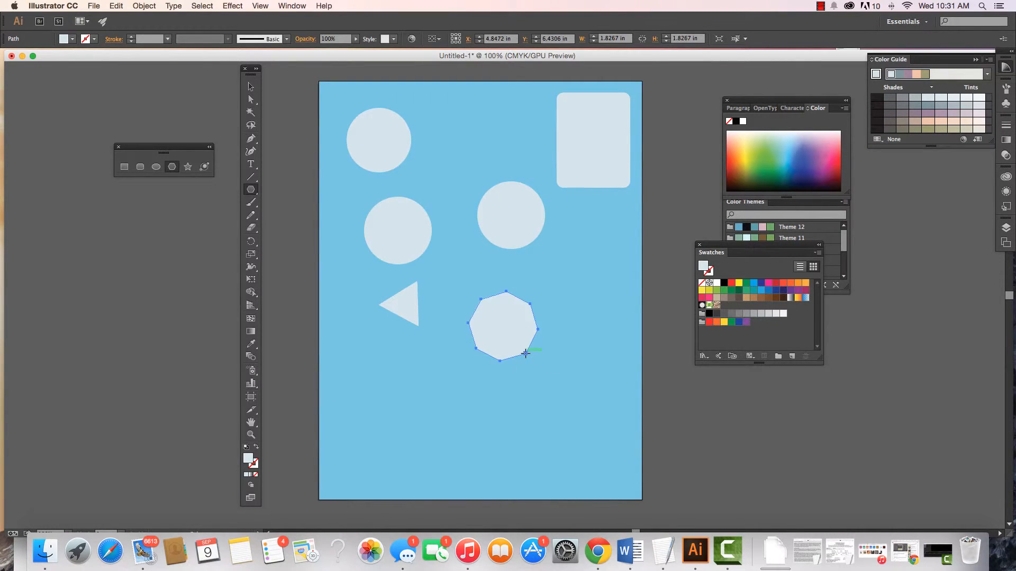
# - Create an eight-sided polygon with a 0.9176 in radius and move it to the right of the existing octagon
pyautogui.click(432, 400)
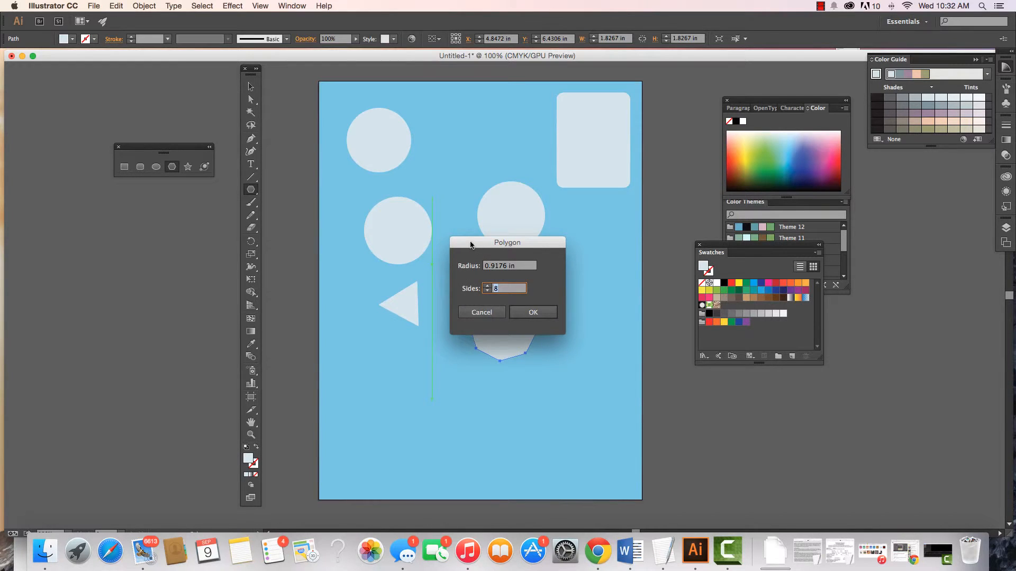
pyautogui.moveTo(470, 244); pyautogui.dragTo(332, 348)
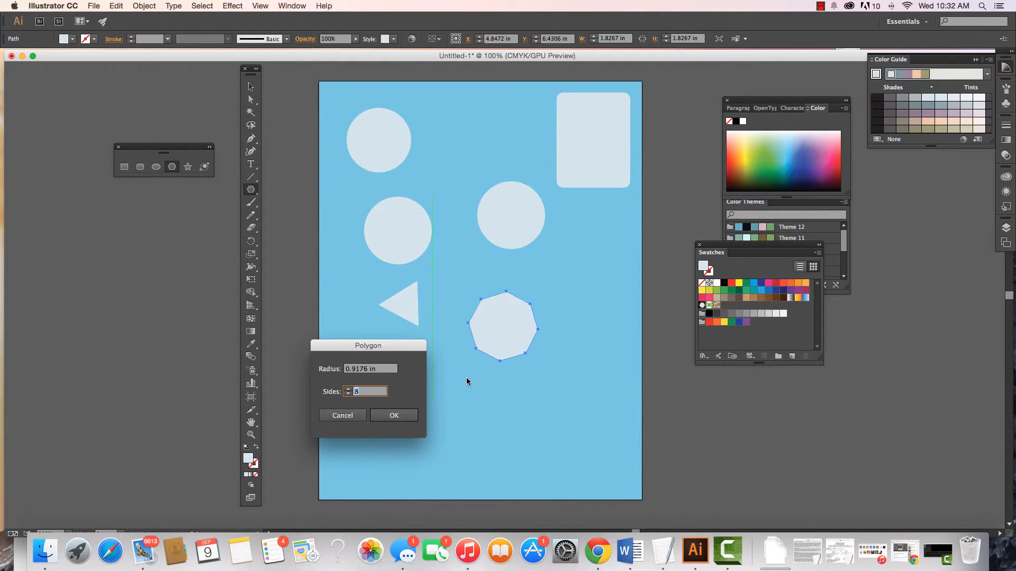
pyautogui.click(394, 417)
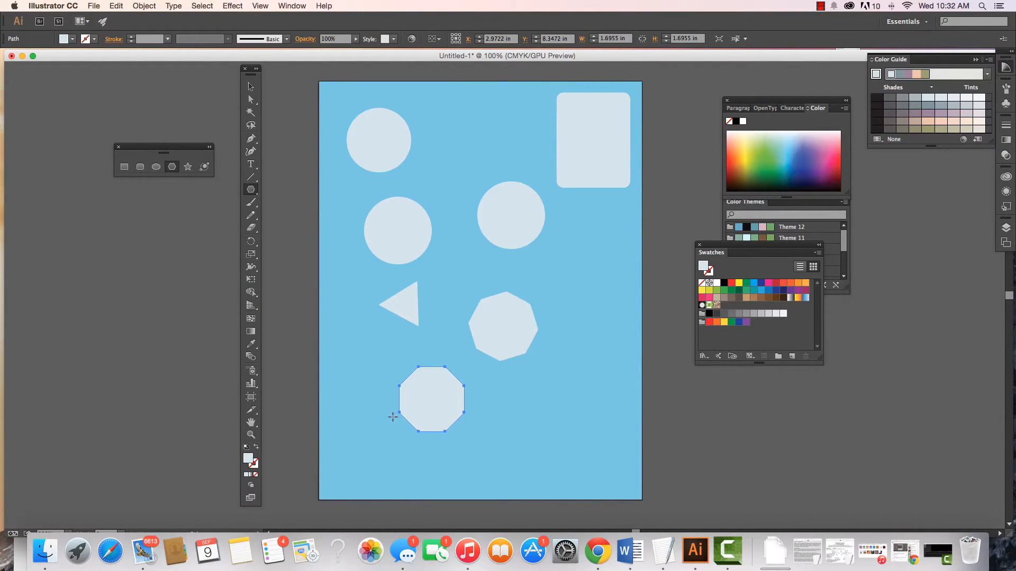
pyautogui.press('v')
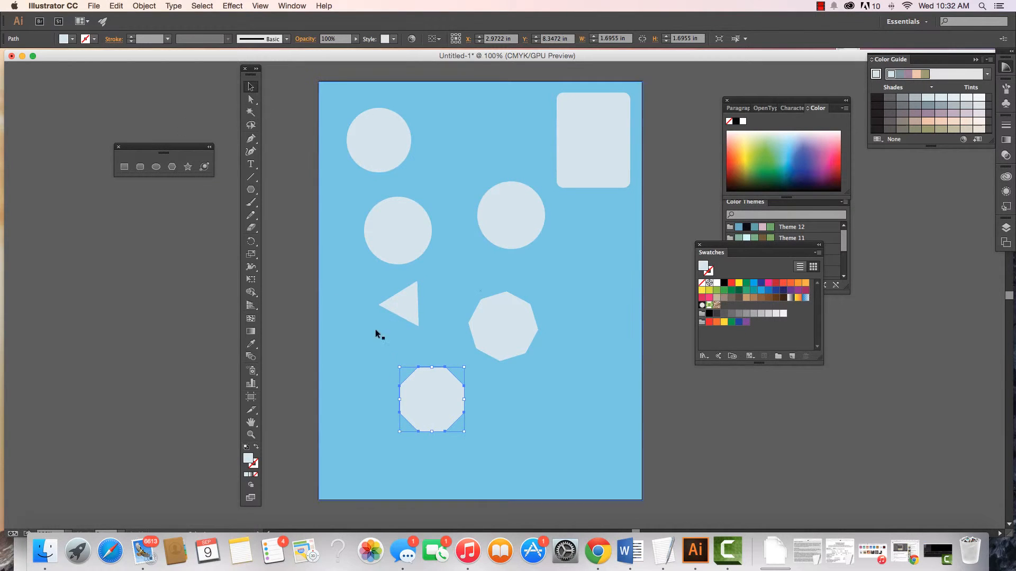
pyautogui.moveTo(418, 389); pyautogui.dragTo(563, 298)
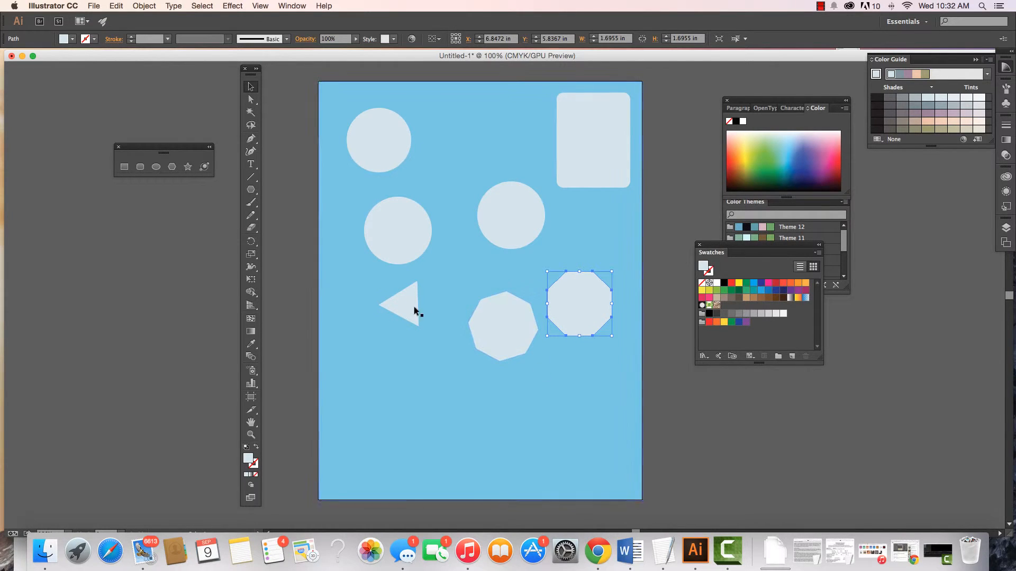
pyautogui.click(392, 370)
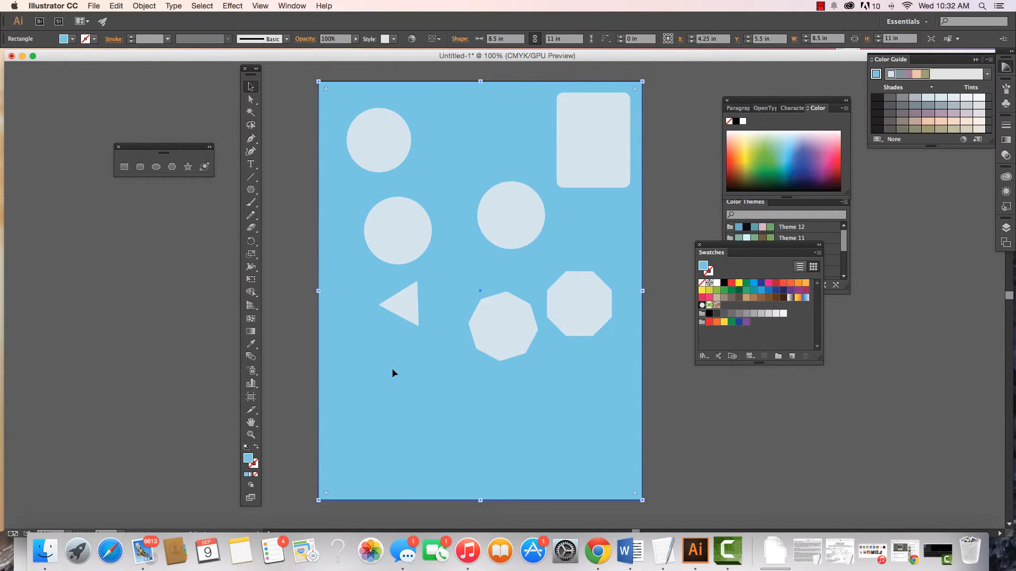
pyautogui.click(293, 364)
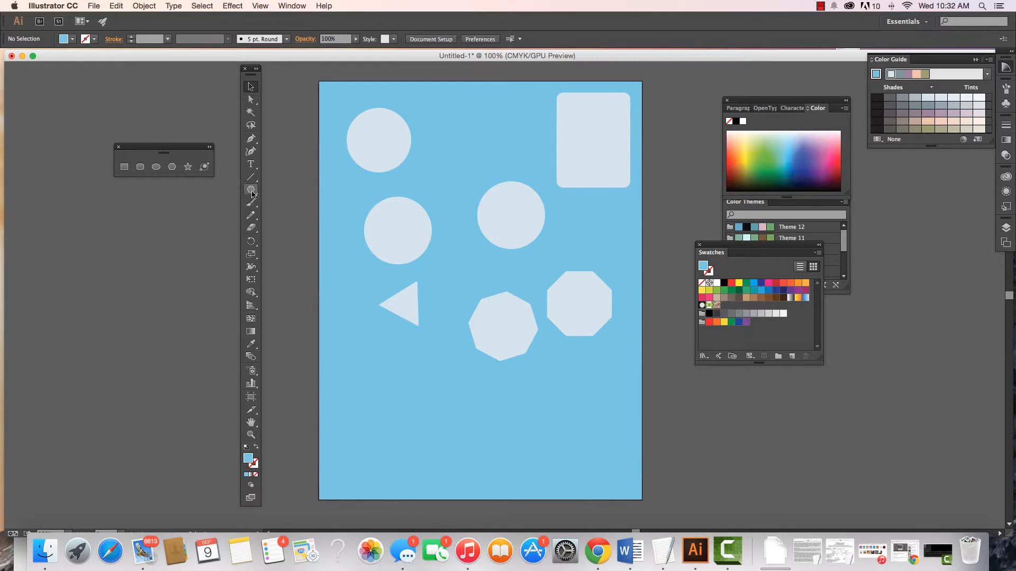
# - Draw a twelve-pointed star about 1.74 in wide below the triangle and fill it with light peach
pyautogui.click(188, 167)
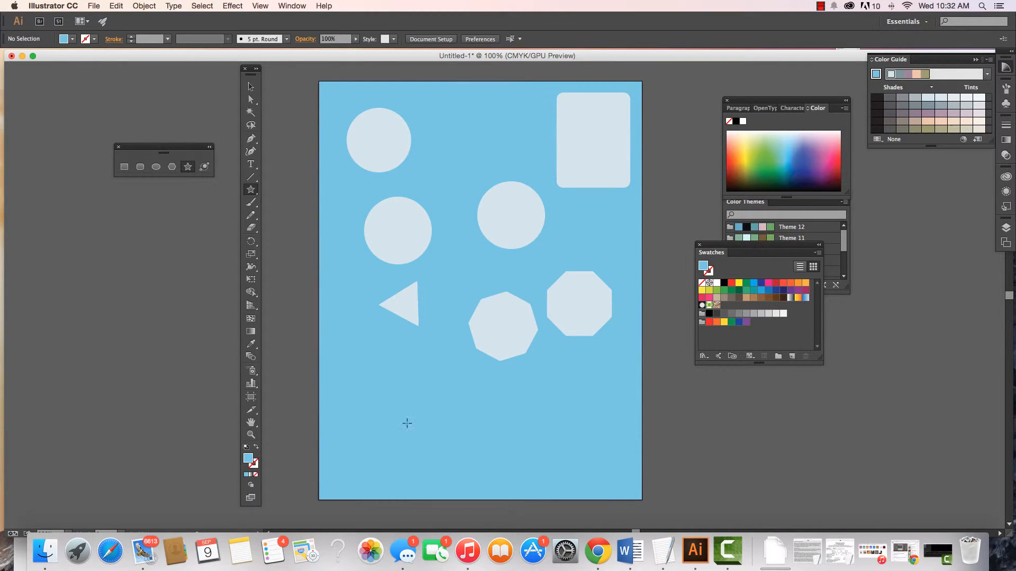
pyautogui.moveTo(396, 396); pyautogui.dragTo(410, 426)
pyautogui.press('Up')
pyautogui.press('Up')
pyautogui.press('Up')
pyautogui.press('Up')
pyautogui.press('Up')
pyautogui.press('Up')
pyautogui.press('Up')
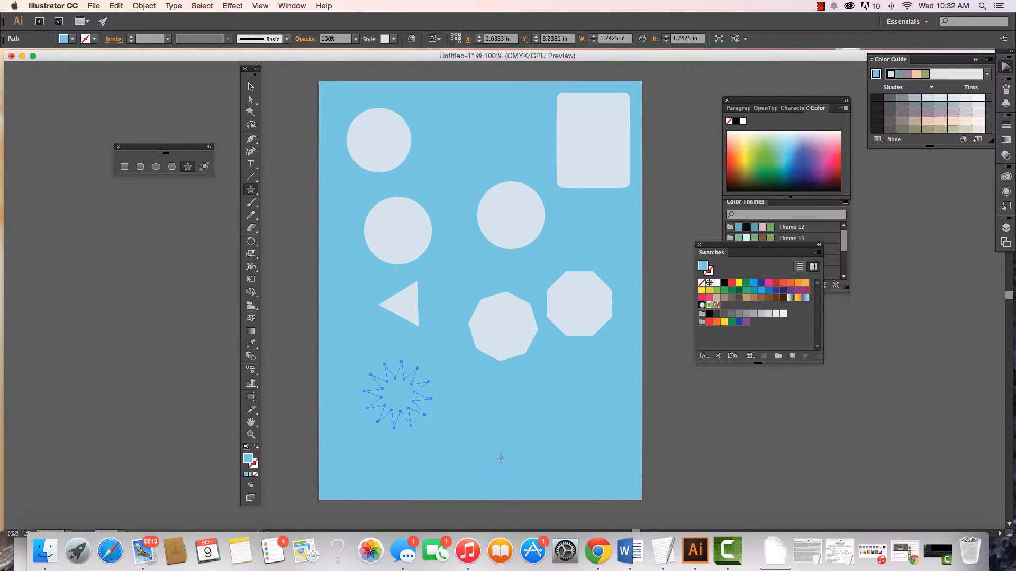
pyautogui.click(942, 125)
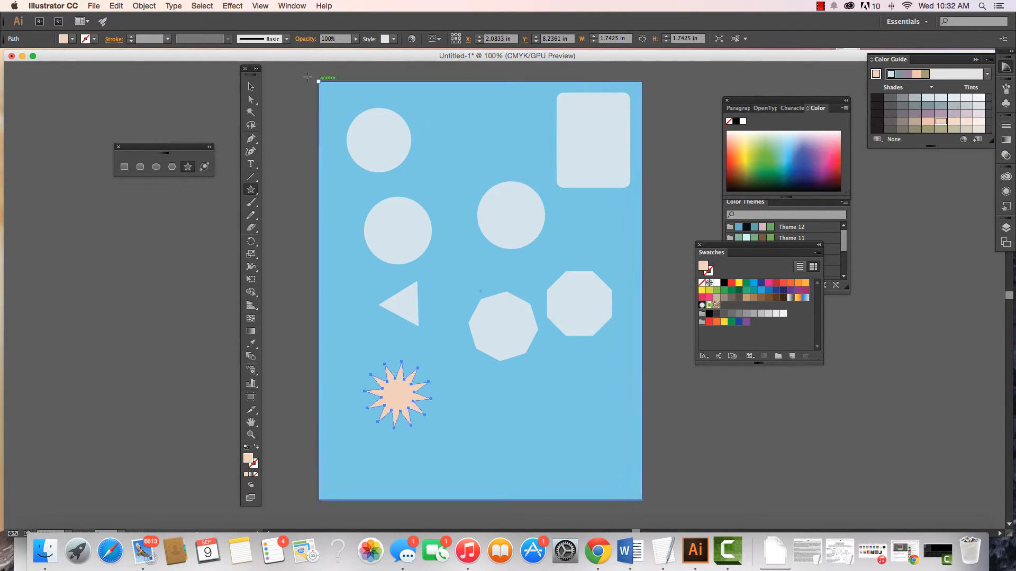
# - Scale the peach star down to about 0.48 in wide and place it on the circle above the triangle
pyautogui.click(251, 87)
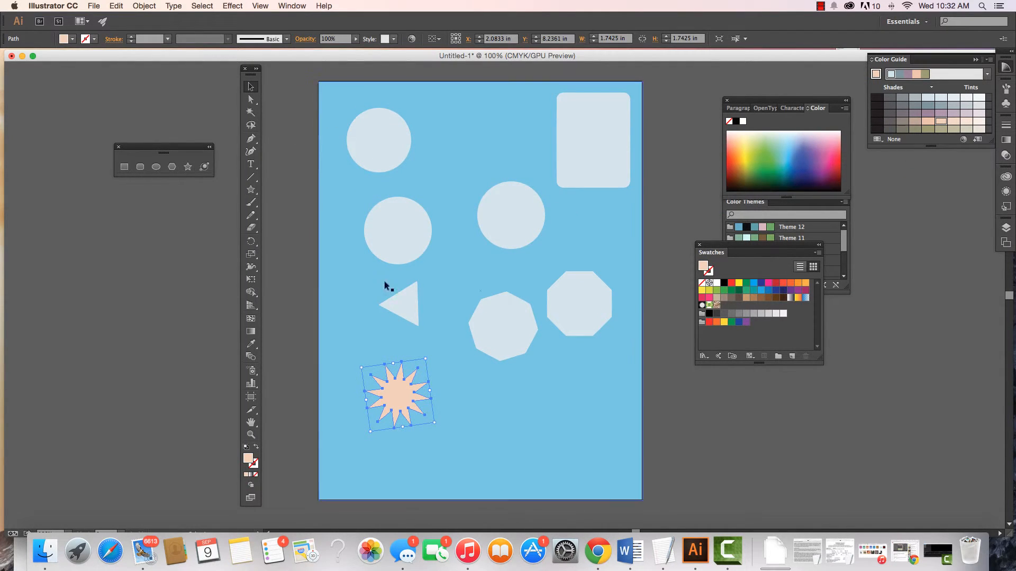
pyautogui.moveTo(434, 424); pyautogui.dragTo(402, 228)
pyautogui.click(445, 428)
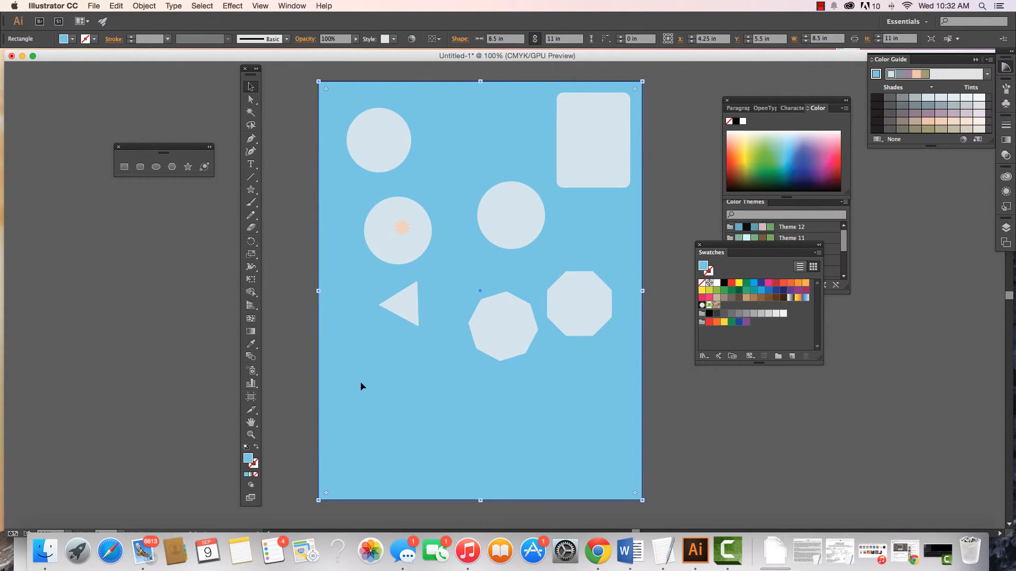
# - Paste a copy of the star in front, placing one on the middle-right circle's upper-left edge and the other on the lower-left circle's right edge
pyautogui.click(403, 229)
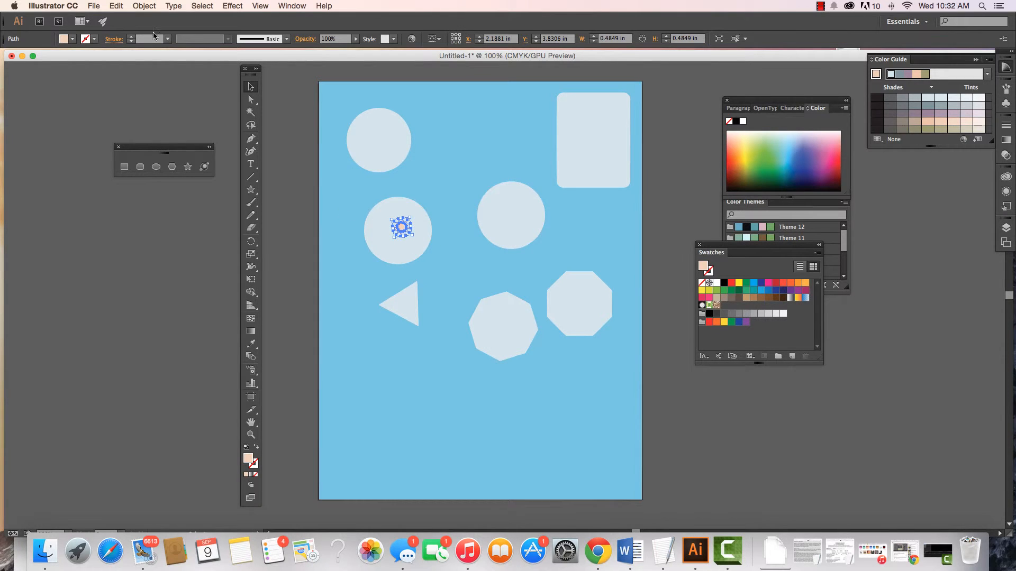
pyautogui.click(116, 6)
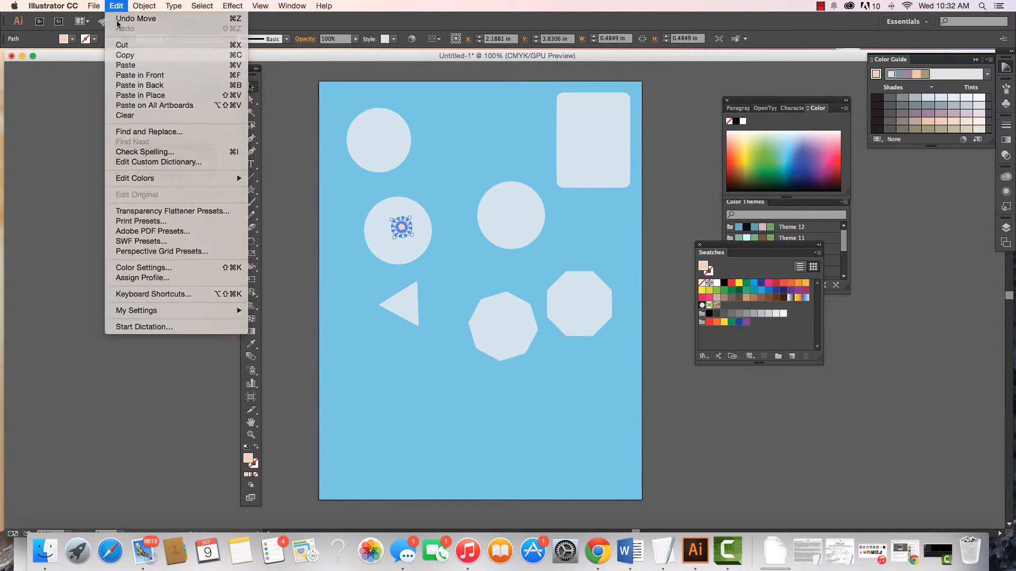
pyautogui.click(115, 6)
pyautogui.click(115, 6)
pyautogui.click(130, 76)
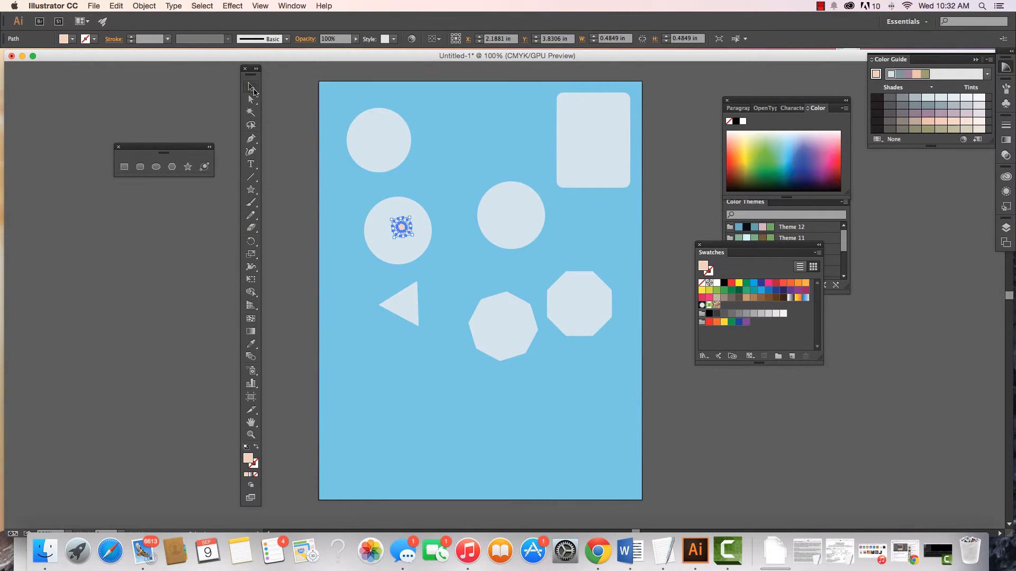
pyautogui.moveTo(400, 226); pyautogui.dragTo(489, 189)
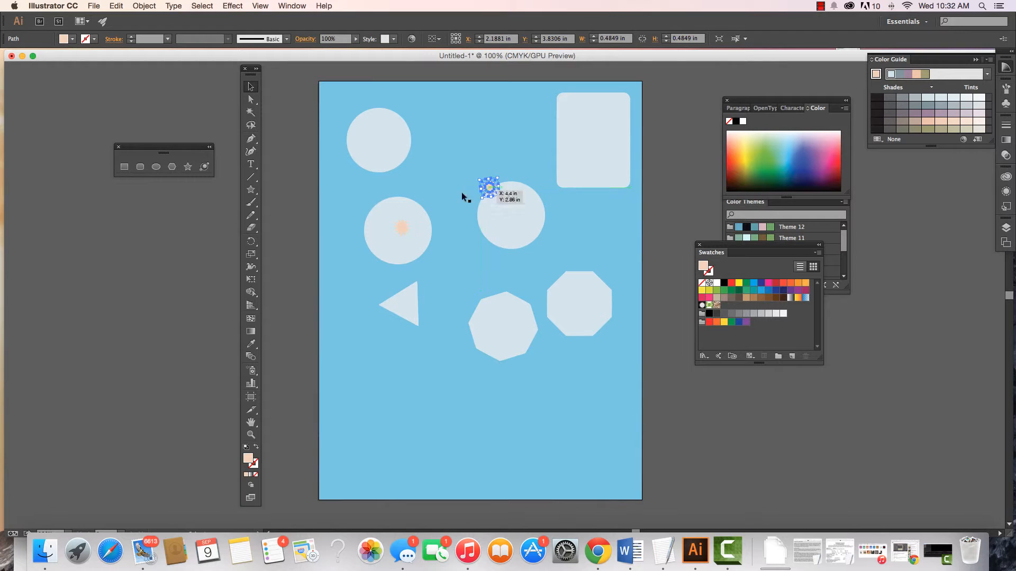
pyautogui.moveTo(401, 228); pyautogui.dragTo(428, 215)
pyautogui.click(291, 235)
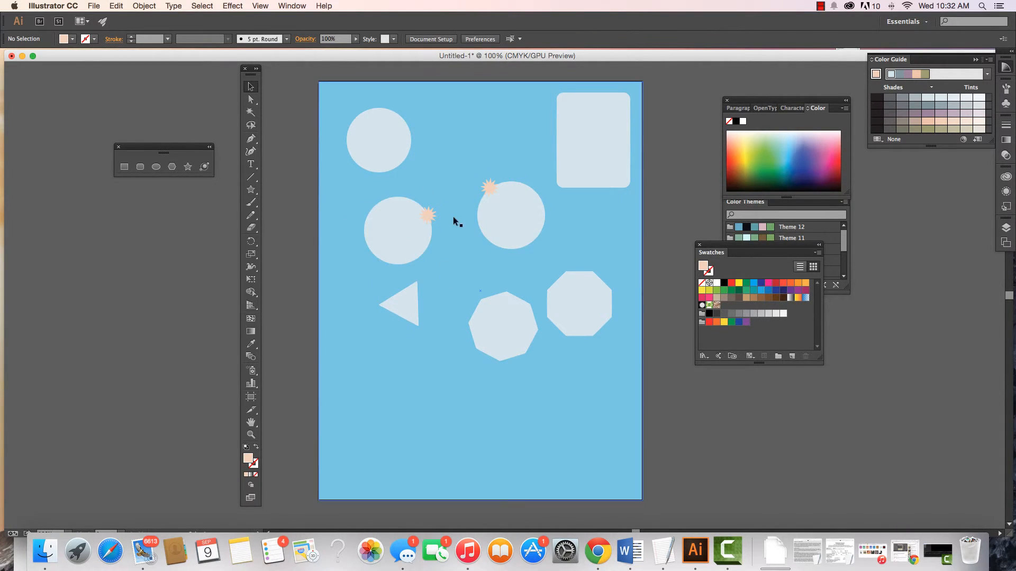
# - Recolor both small stars with the same muted purple from the color guide
pyautogui.click(487, 189)
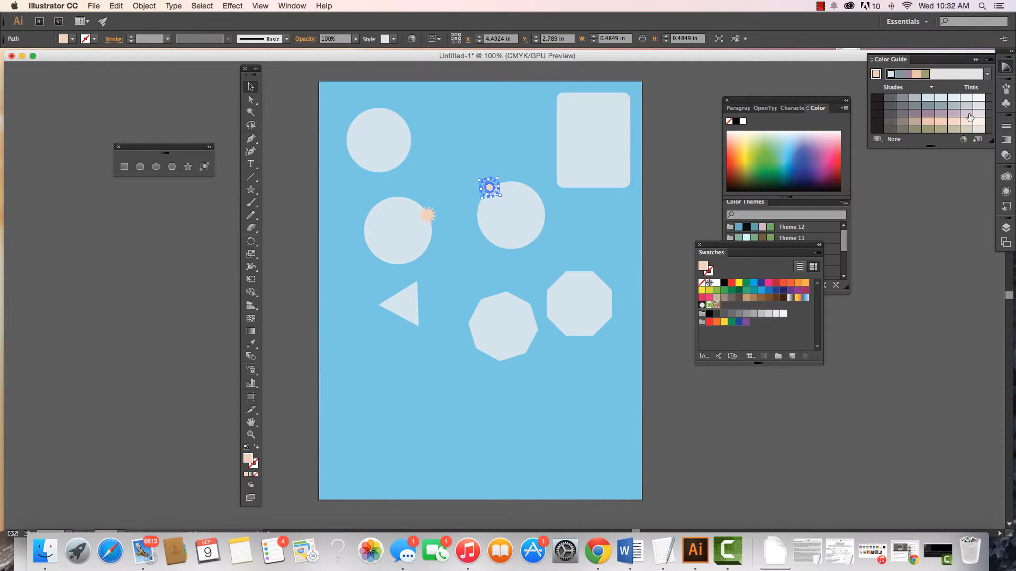
pyautogui.click(915, 113)
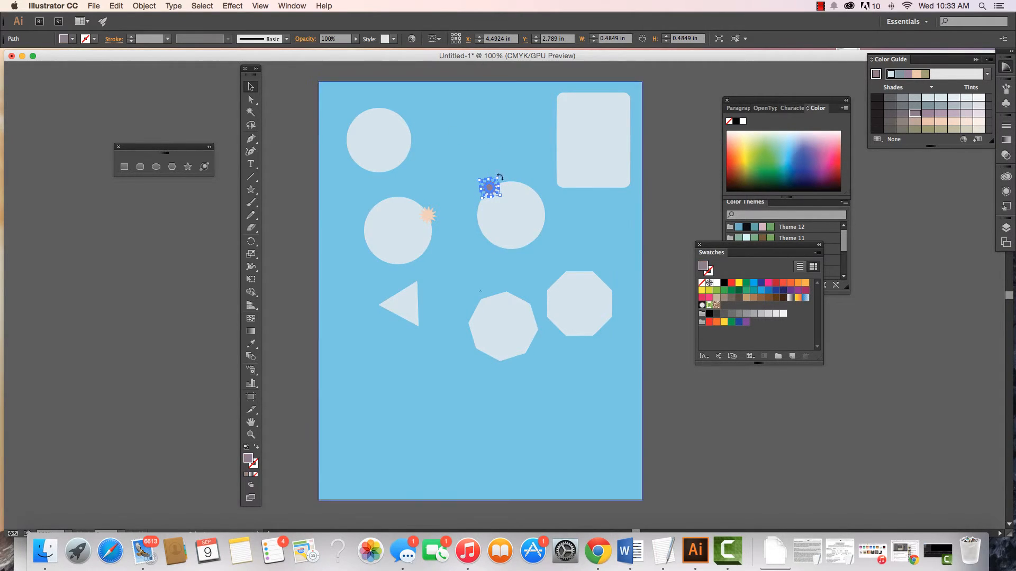
pyautogui.click(429, 213)
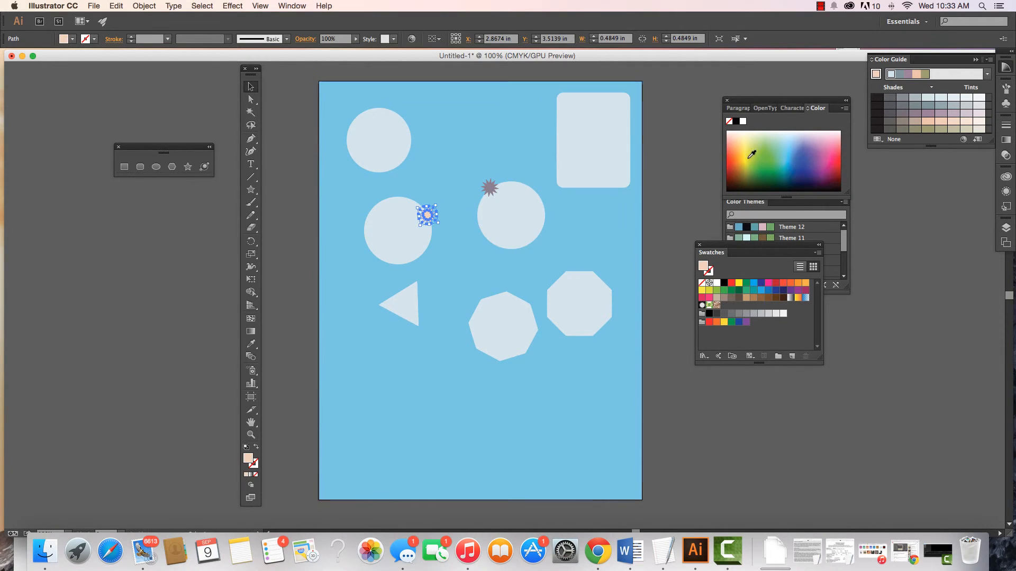
pyautogui.click(914, 113)
pyautogui.hscroll(1, 637, 213)
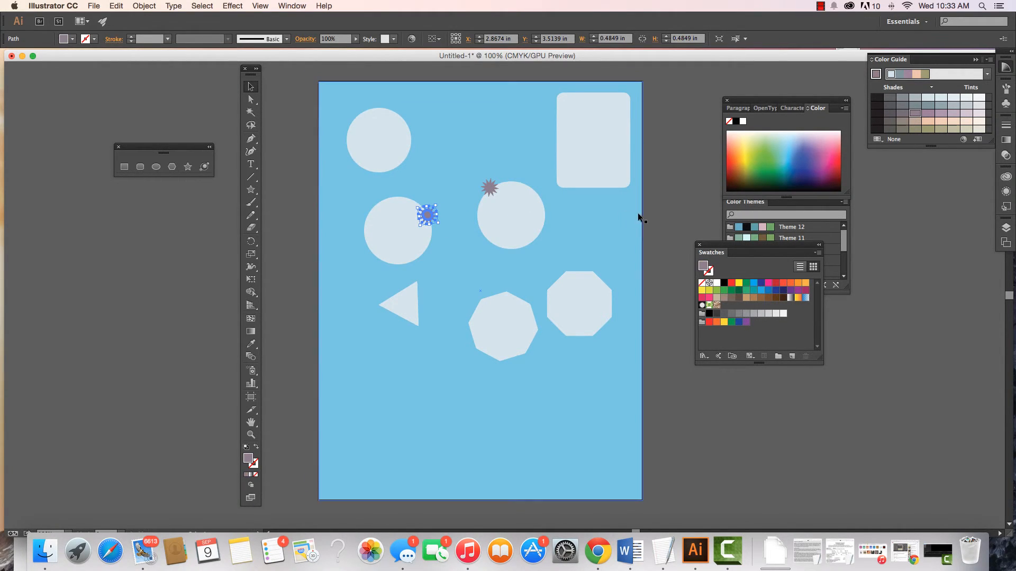
pyautogui.click(280, 179)
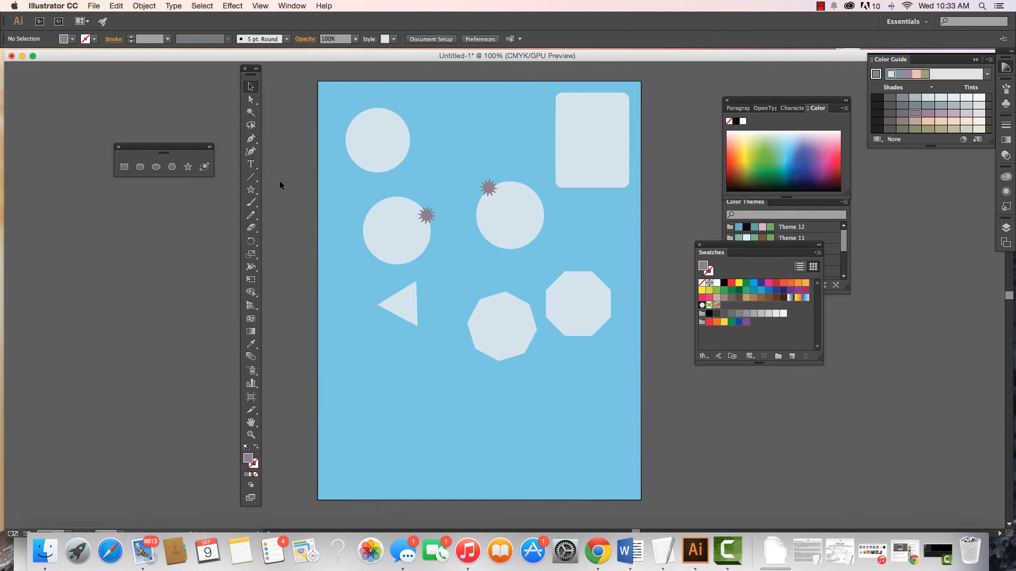
# - Create a twelve-pointed star about 0.15 in wide below the triangle, using the octagon's pale fill and a reduced radius
pyautogui.click(512, 313)
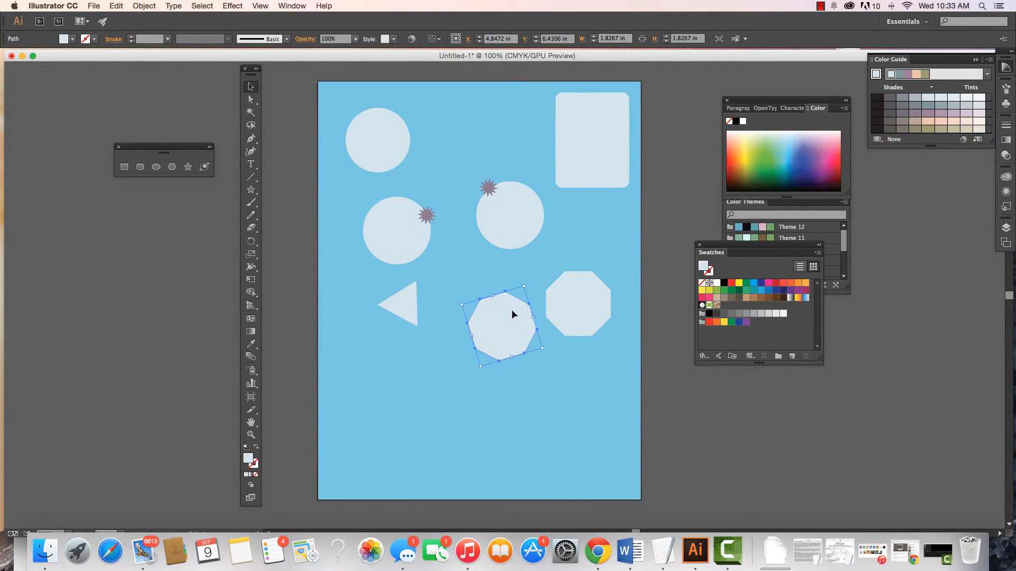
pyautogui.click(188, 167)
pyautogui.click(416, 398)
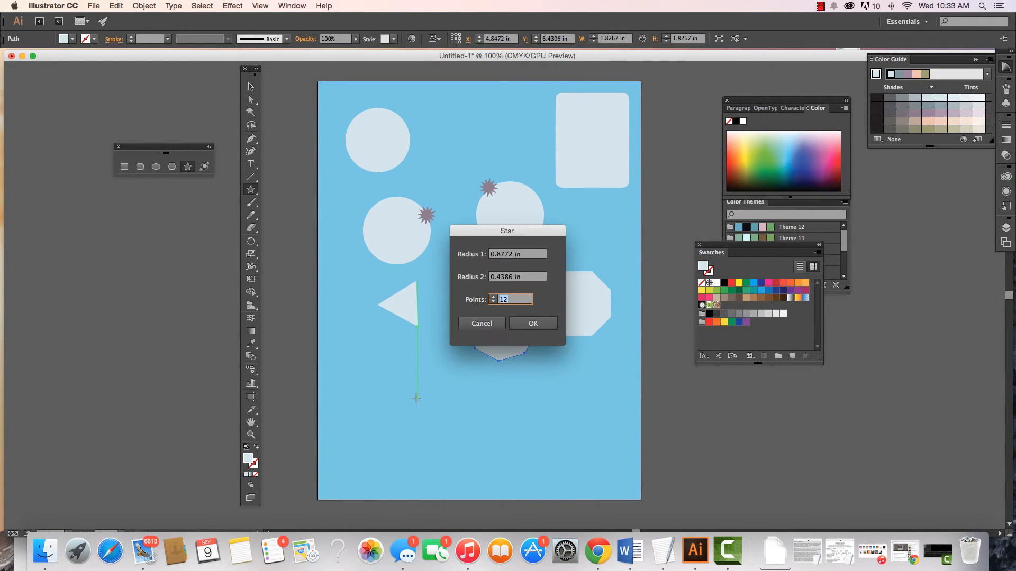
pyautogui.click(503, 256)
pyautogui.press('BackSpace')
pyautogui.write('0')
pyautogui.click(502, 277)
pyautogui.click(533, 324)
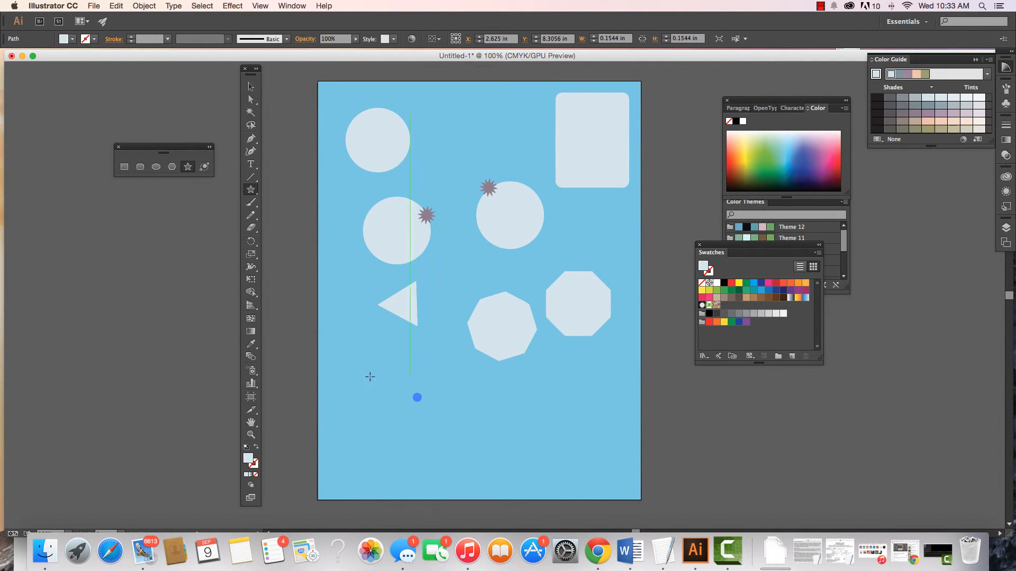
# - Move the tiny star up and left beneath the middle of the triangle, and undo the accidental move of the background
pyautogui.click(251, 436)
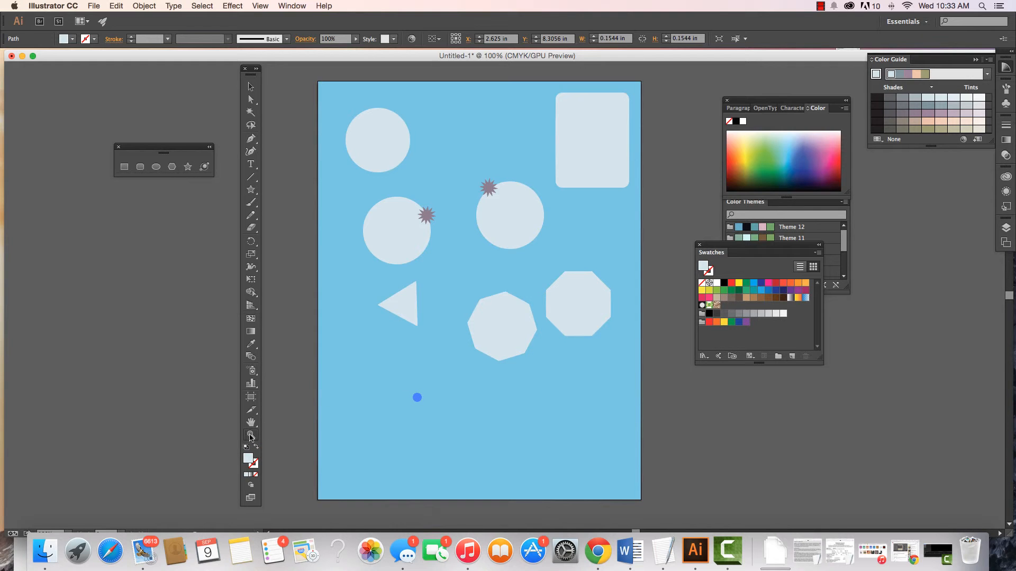
pyautogui.moveTo(410, 384); pyautogui.dragTo(483, 483)
pyautogui.moveTo(440, 435); pyautogui.dragTo(475, 469)
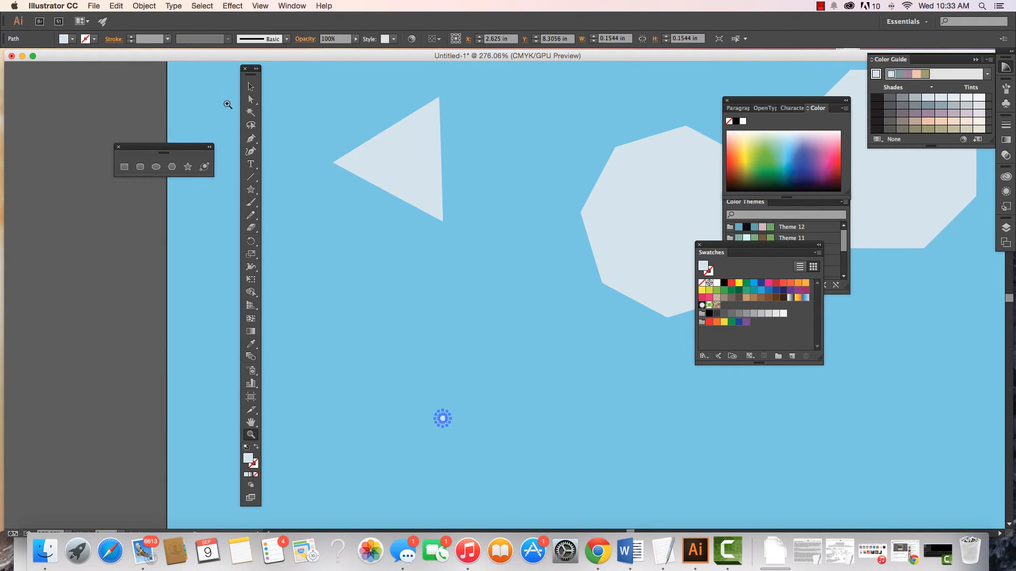
pyautogui.click(252, 87)
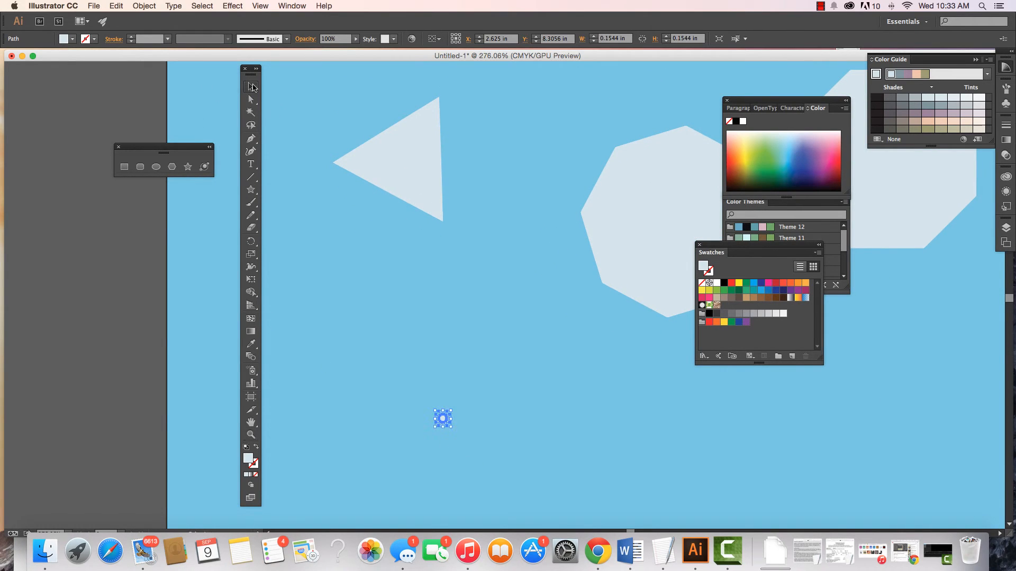
pyautogui.click(409, 325)
pyautogui.moveTo(443, 414)
pyautogui.mouseDown()
pyautogui.moveTo(396, 342)
pyautogui.moveTo(450, 405)
pyautogui.moveTo(441, 408)
pyautogui.mouseUp()
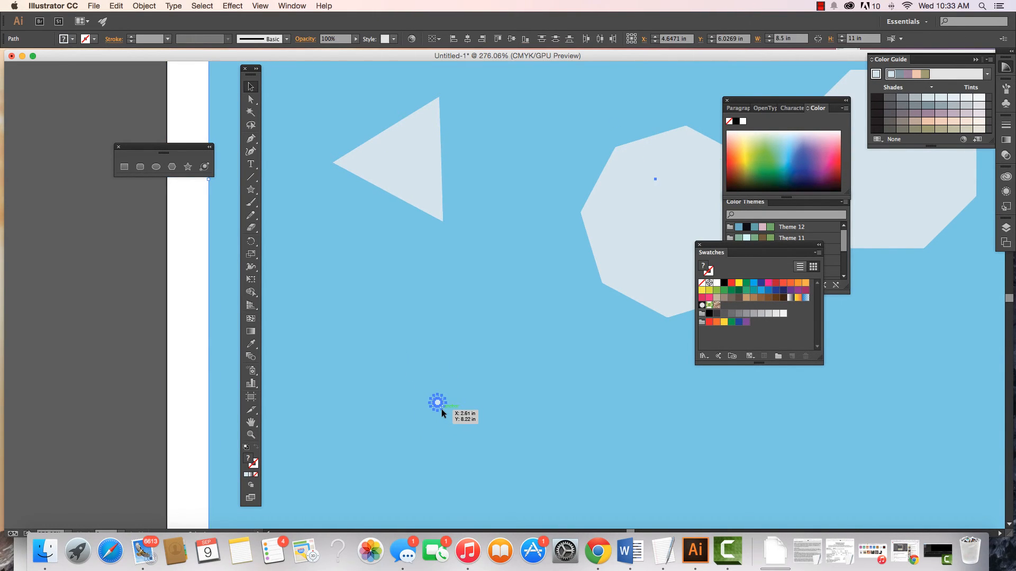
pyautogui.press('super+z')
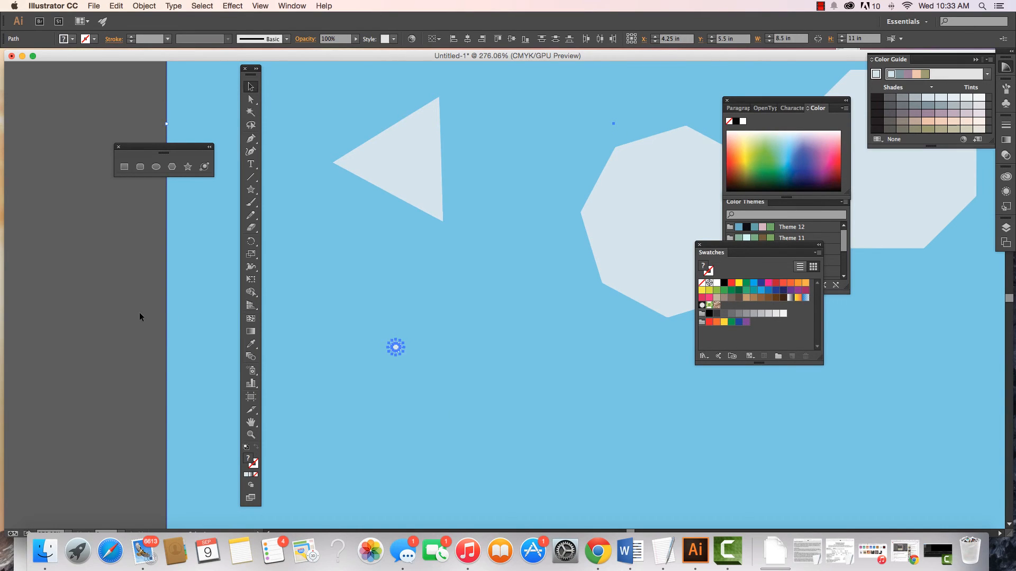
# - Enlarge the tiny star to about 0.52 by 0.48 in and deselect it
pyautogui.click(396, 347)
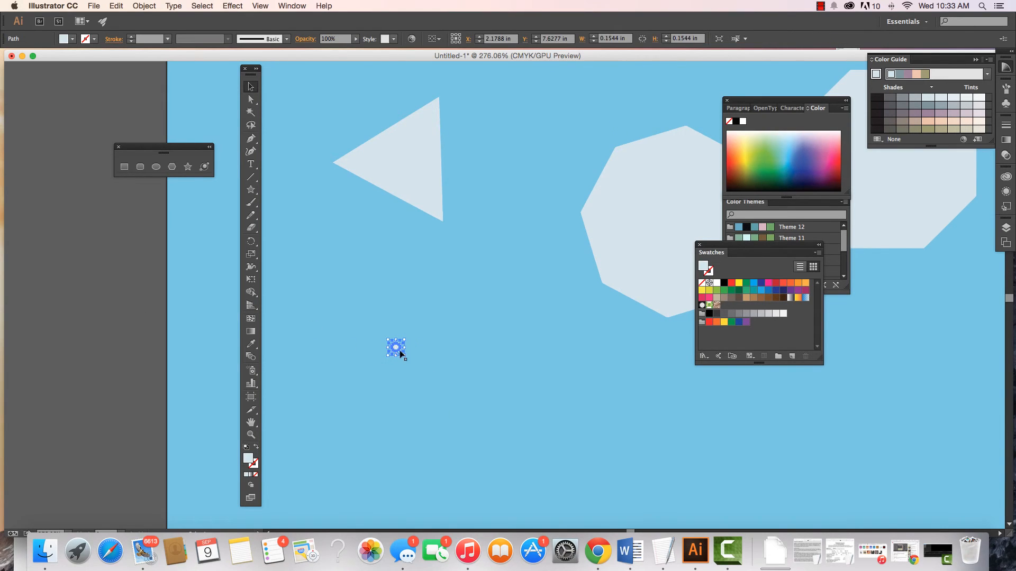
pyautogui.moveTo(403, 355); pyautogui.dragTo(443, 392)
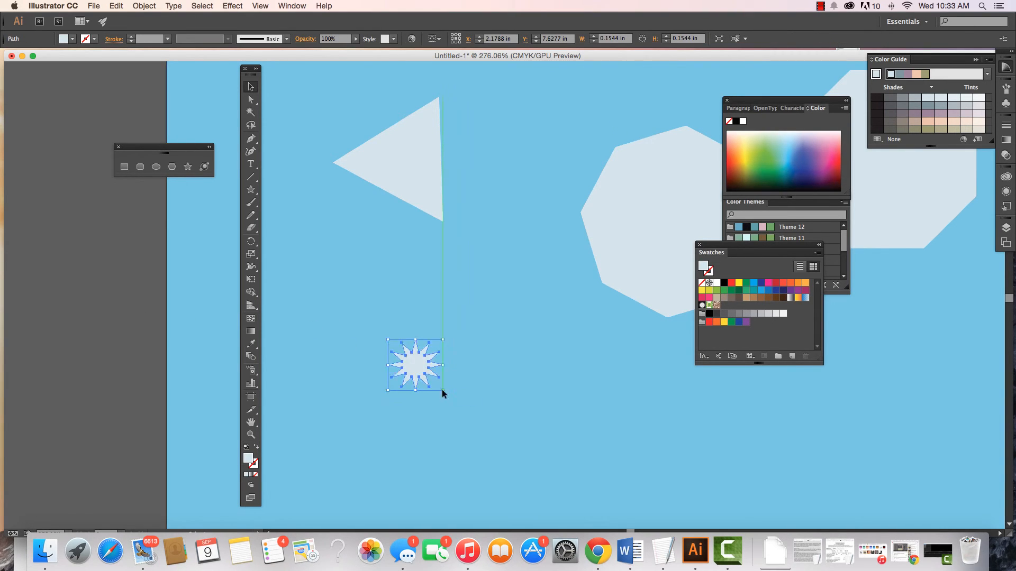
pyautogui.press('super+minus')
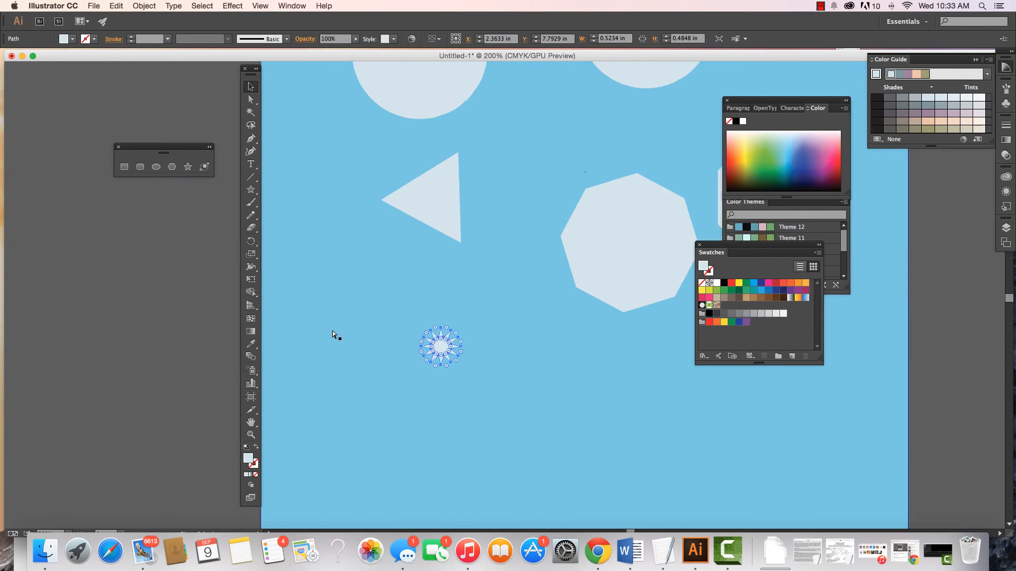
pyautogui.press('super+minus')
pyautogui.press('super+minus')
pyautogui.press('super+minus')
pyautogui.click(373, 332)
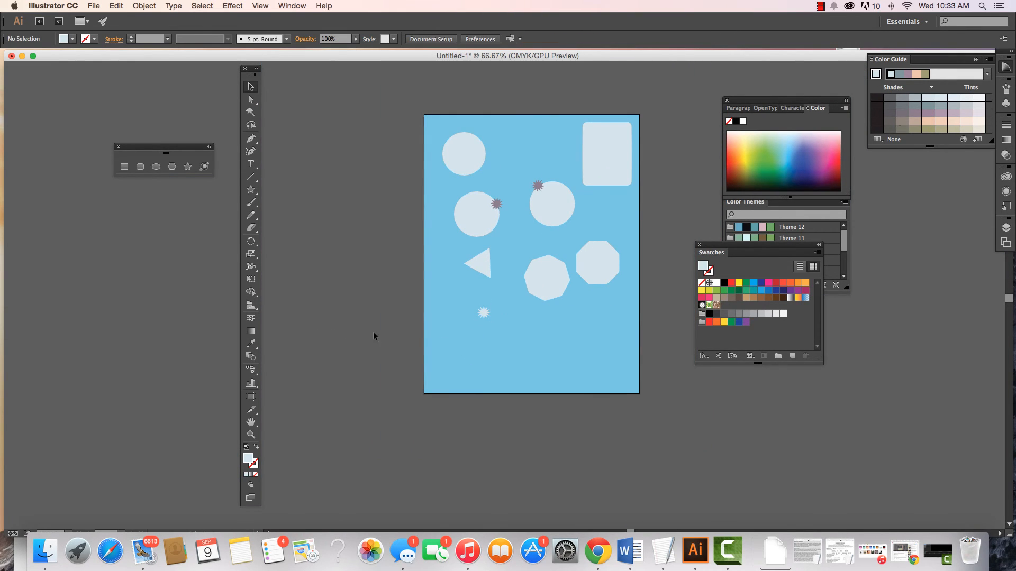
# - Create a thin-rayed twelve-pointed star about 1.62 in wide below the middle polygon, keeping Radius 1 at 0.0772 in and increasing Radius 2
pyautogui.moveTo(483, 313); pyautogui.dragTo(484, 314)
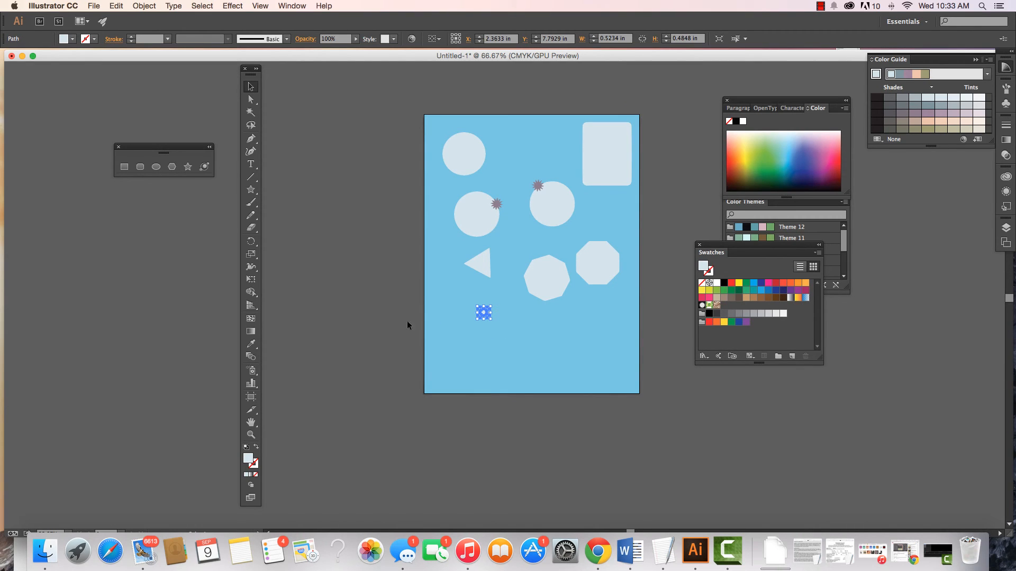
pyautogui.click(188, 167)
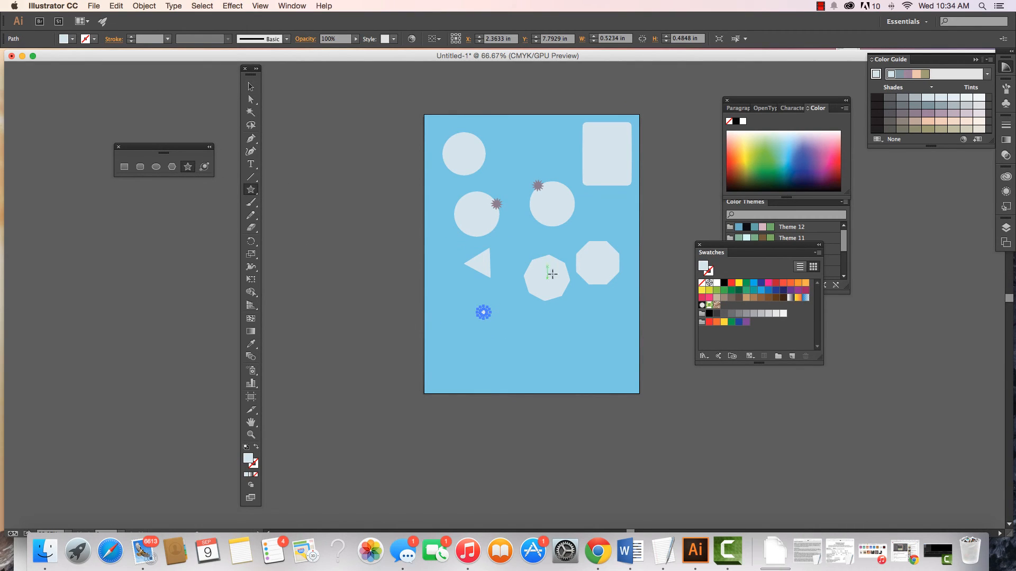
pyautogui.click(542, 329)
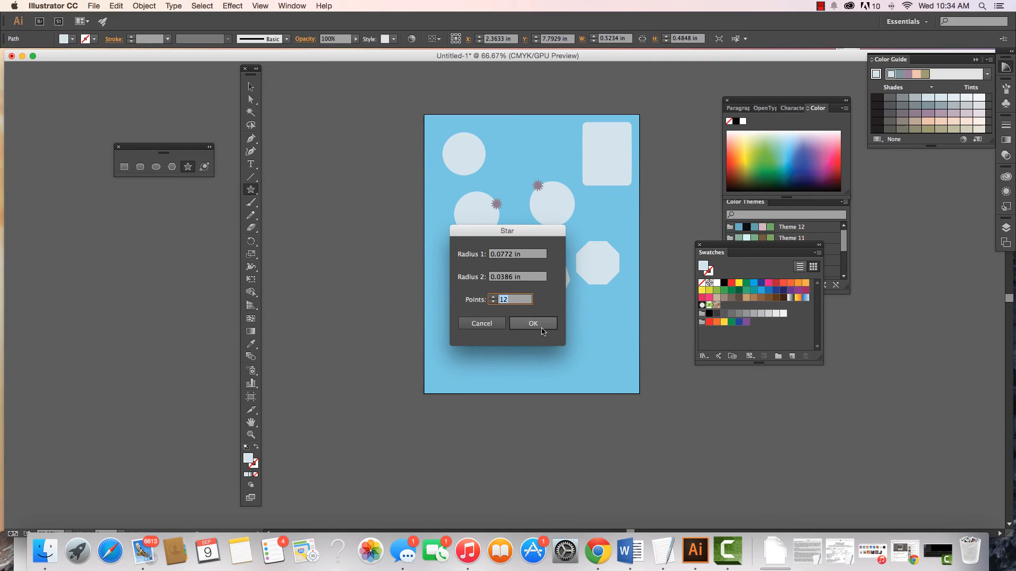
pyautogui.click(502, 279)
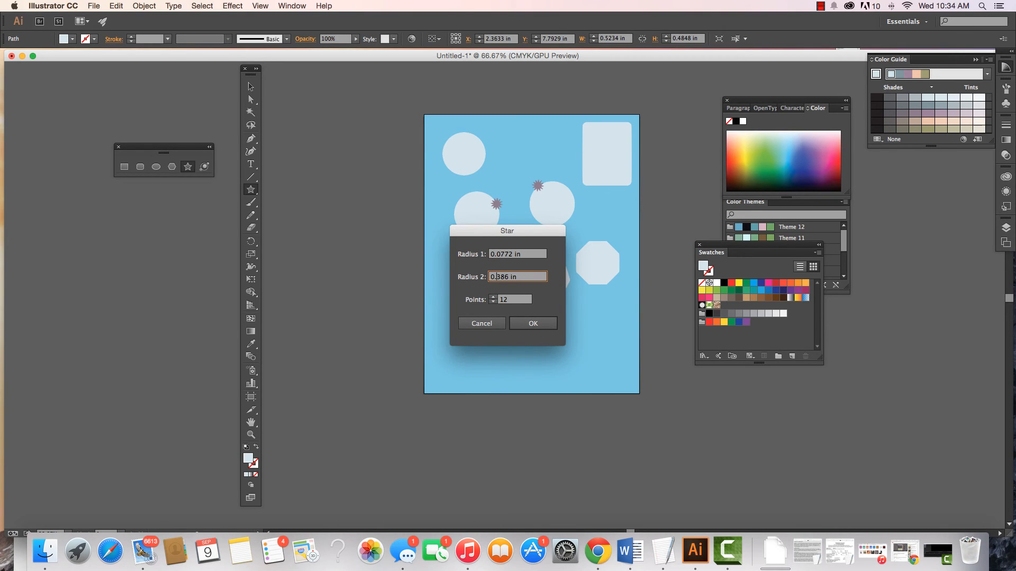
pyautogui.click(530, 324)
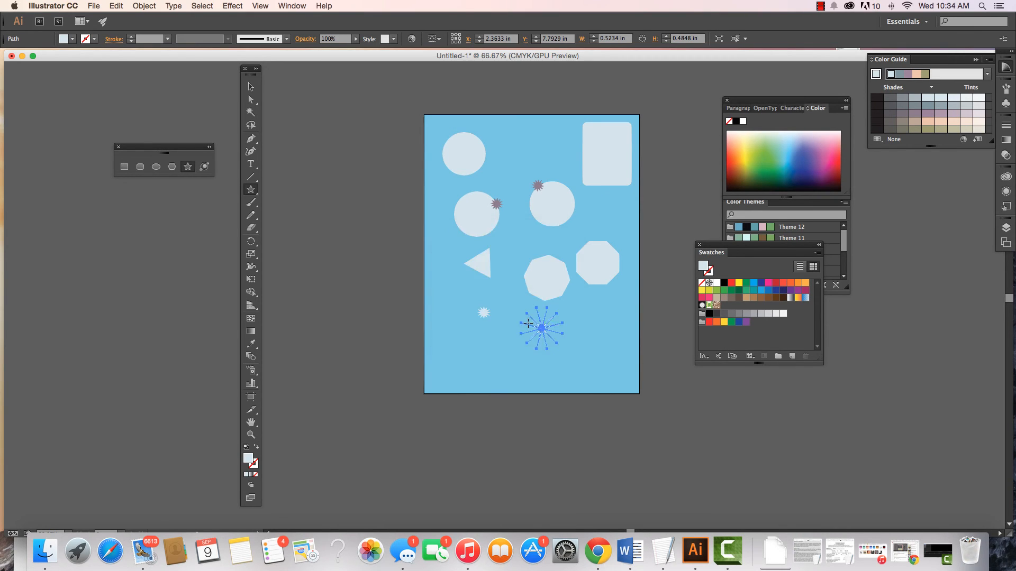
pyautogui.click(251, 86)
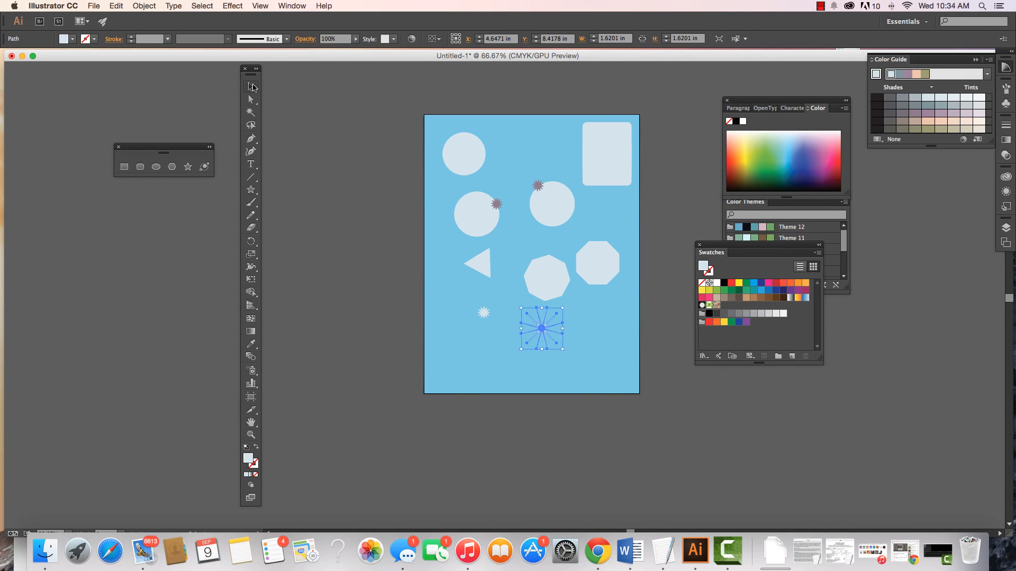
pyautogui.click(383, 301)
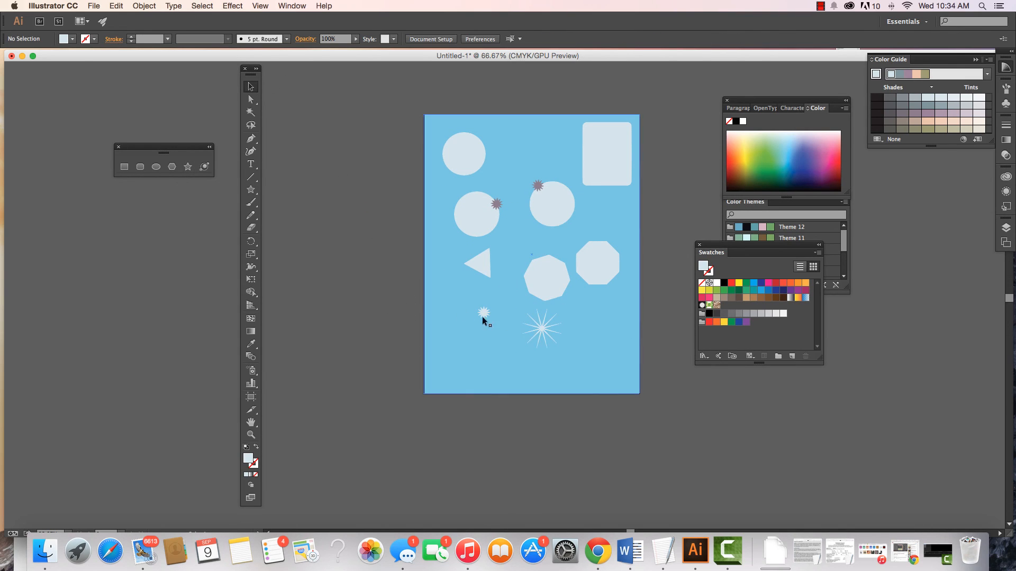
# - Recolor the thin-rayed star with the teal R=95 G=163 B=169 from Theme 12 and deselect it
pyautogui.click(543, 332)
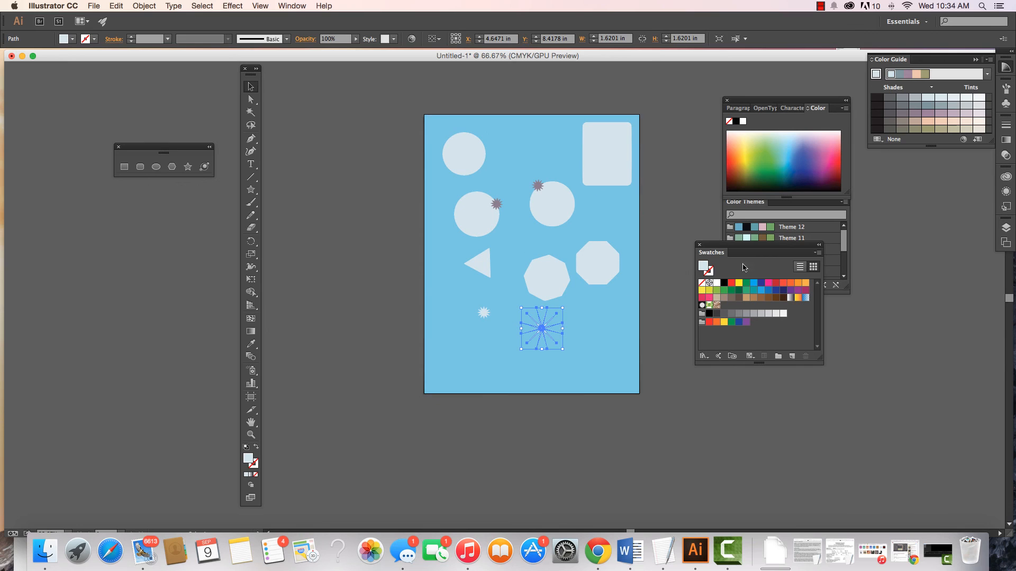
pyautogui.click(757, 228)
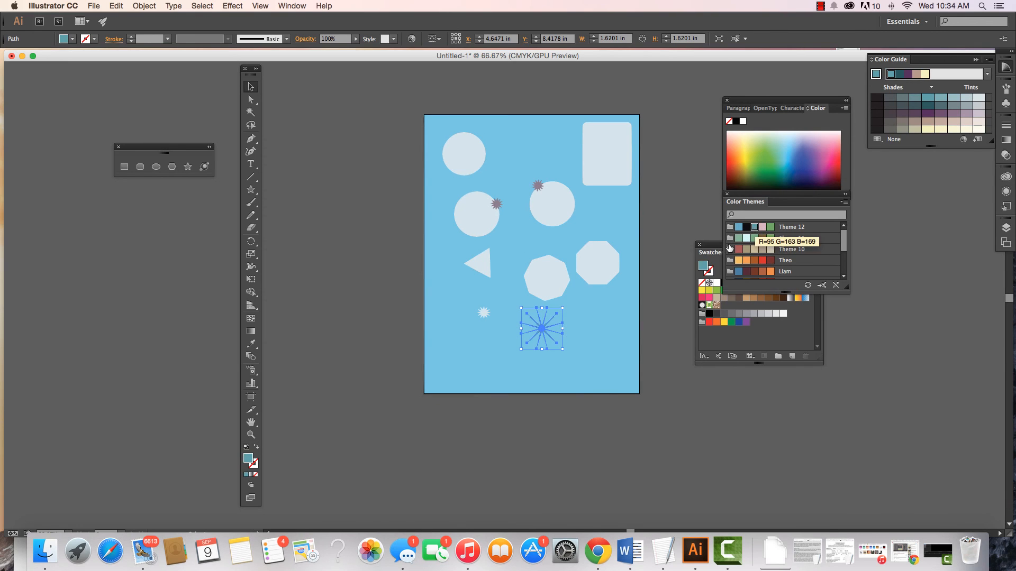
pyautogui.click(677, 340)
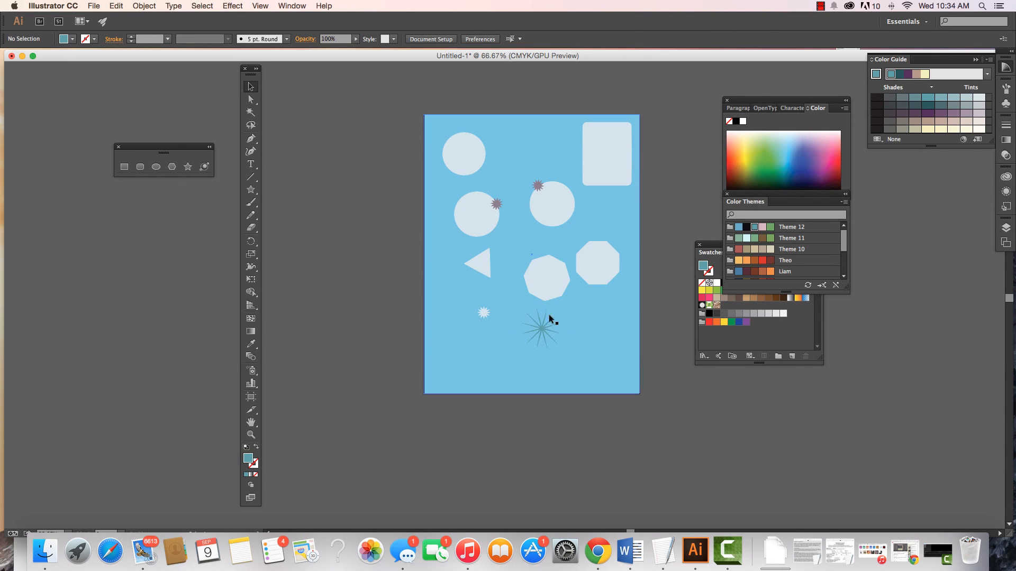